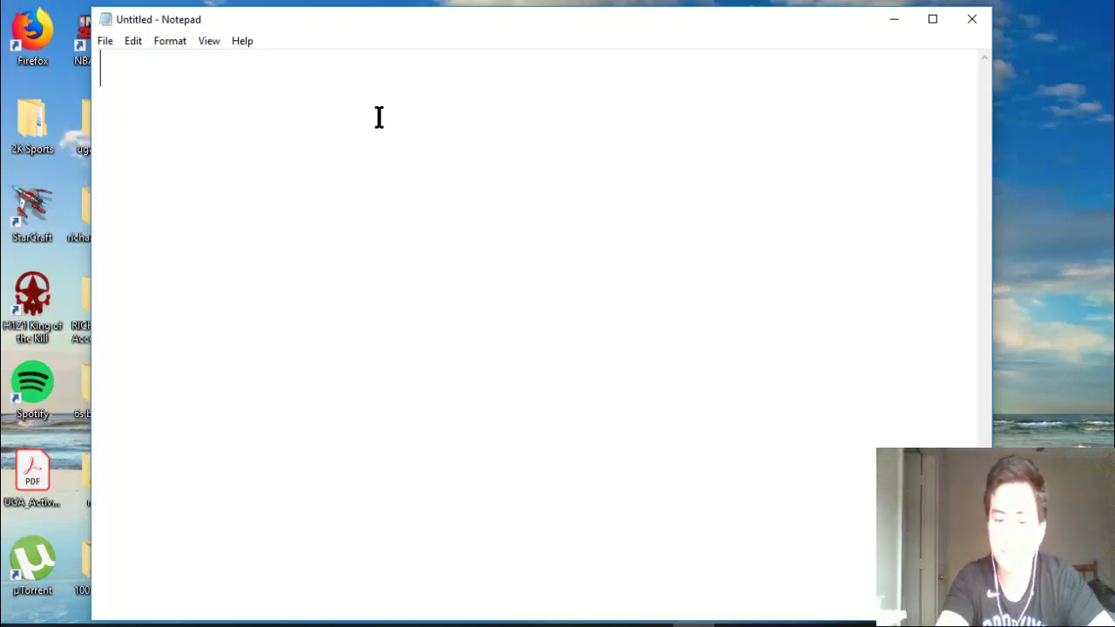
# Write the notes "Candle stick" and "SMA 10,50,200" on separate lines with a blank line between them.
pyautogui.write('Can')
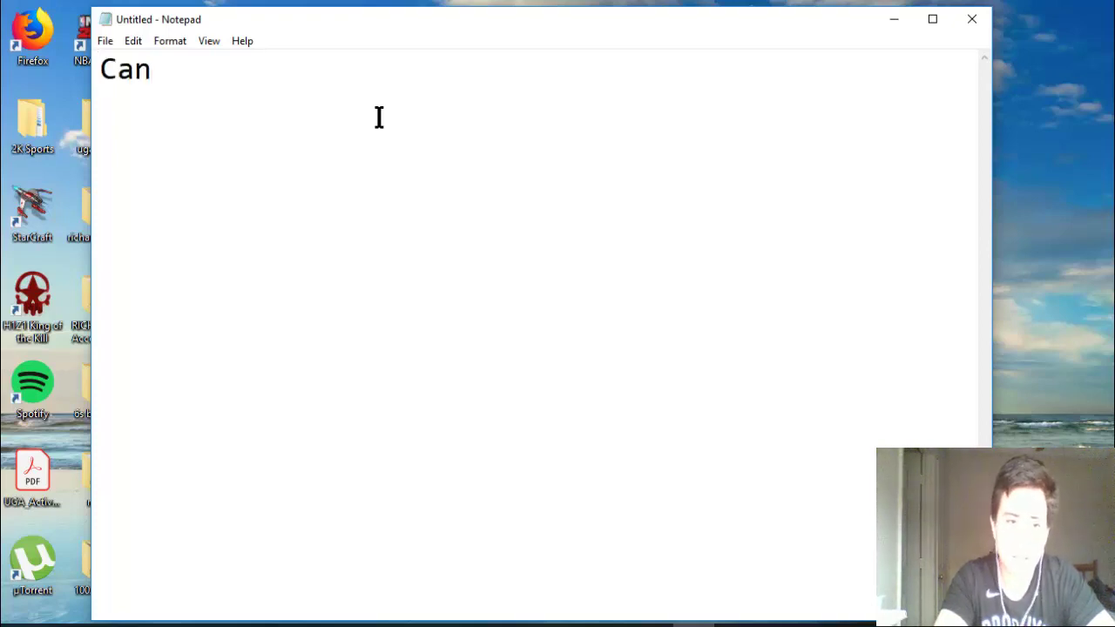
pyautogui.write('dle stick')
pyautogui.press('Return')
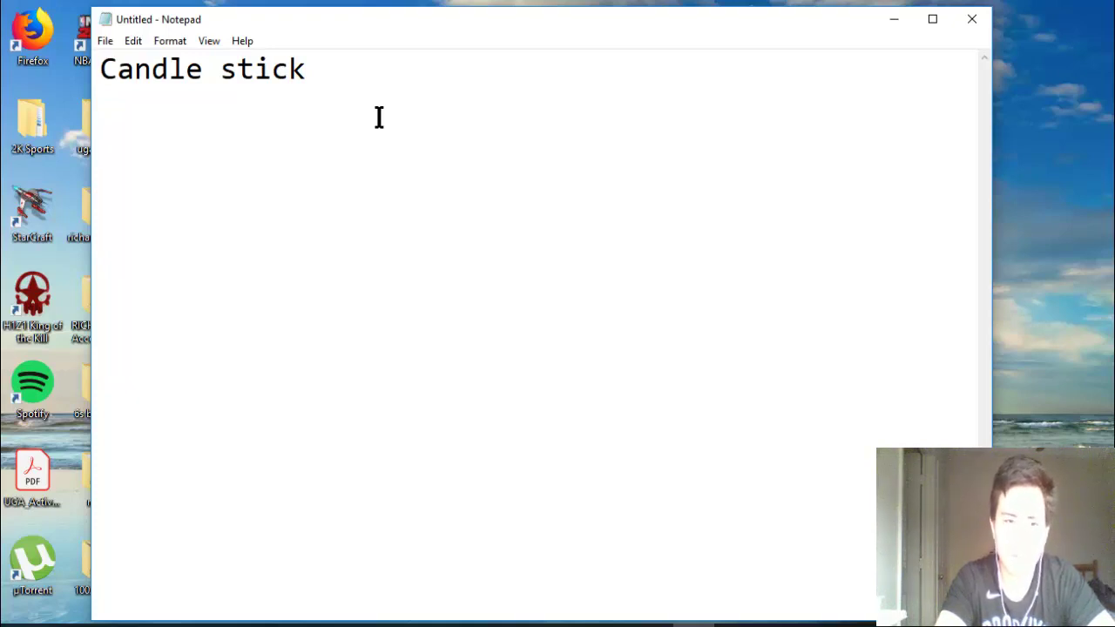
pyautogui.write('SMA')
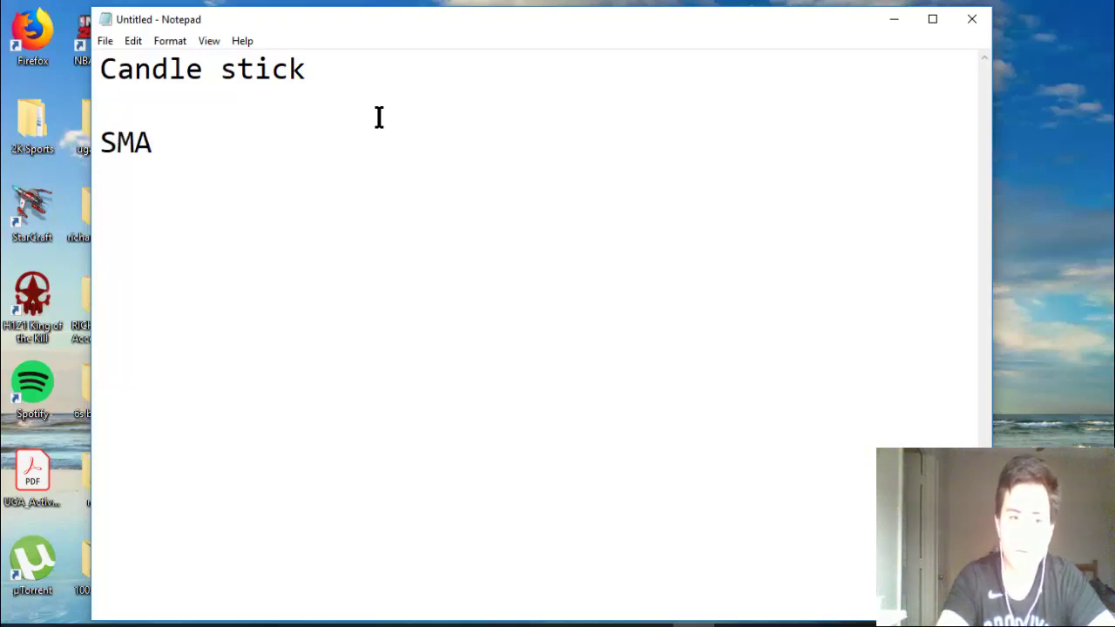
pyautogui.write(' 10,')
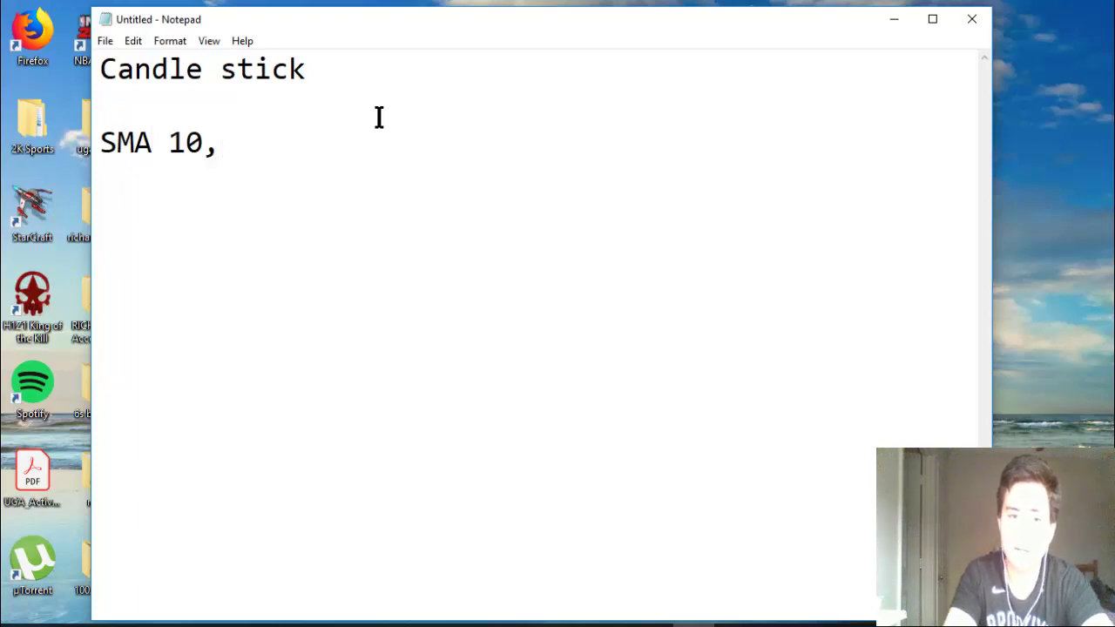
pyautogui.write('50,200')
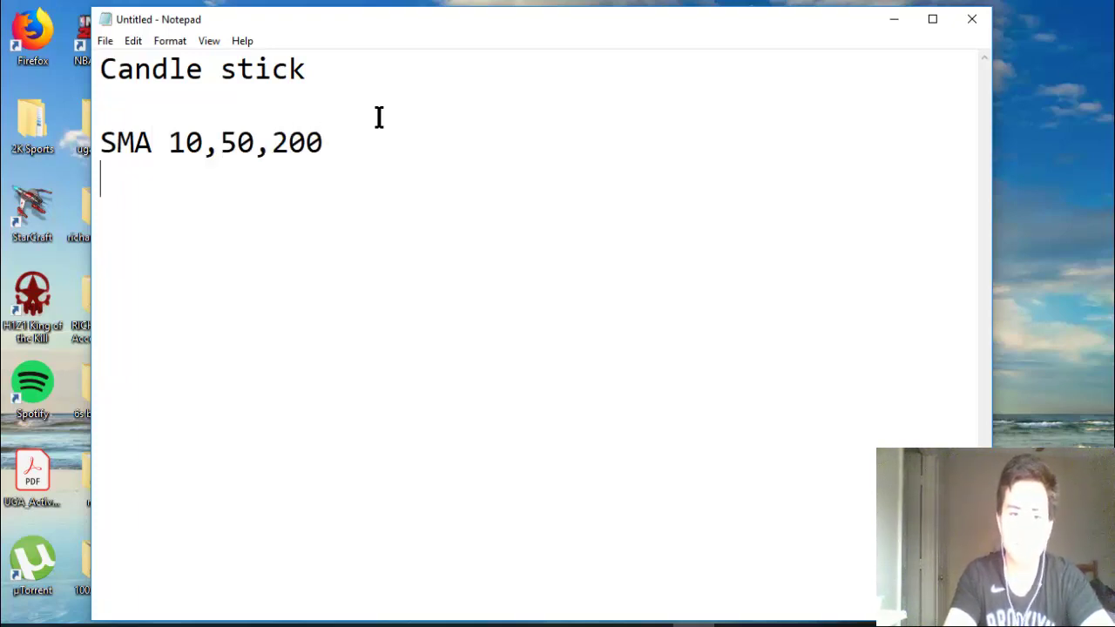
# Insert 20 between 10 and 50 in the SMA line so it reads "SMA 10,20,50,200".
pyautogui.press('Right')
pyautogui.press('Right')
pyautogui.press('Right')
pyautogui.press('Right')
pyautogui.press('Right')
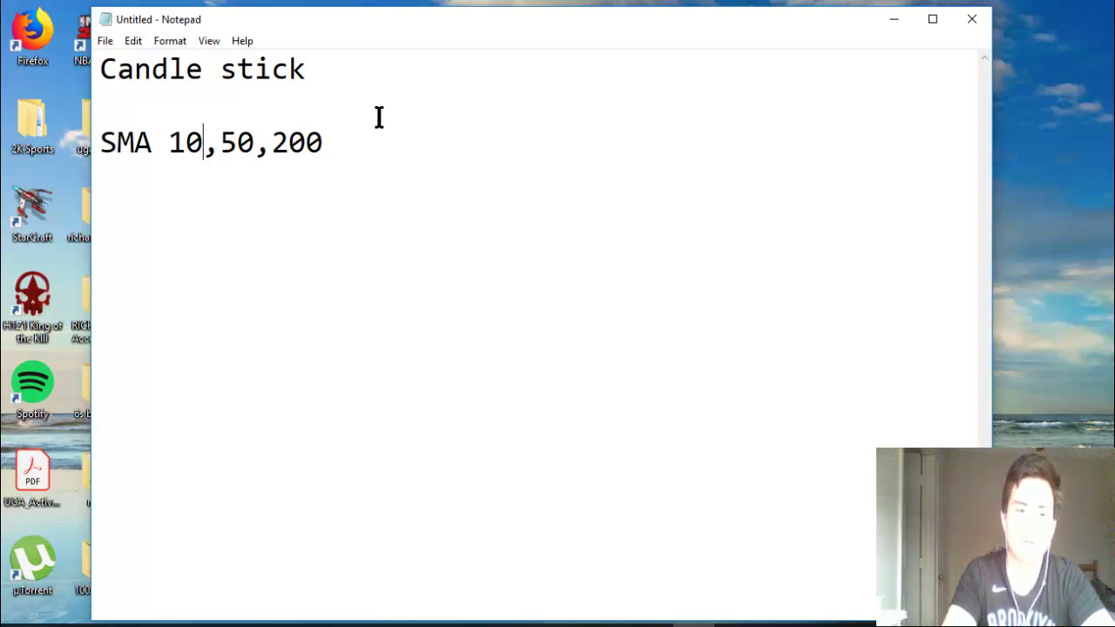
pyautogui.write('20,')
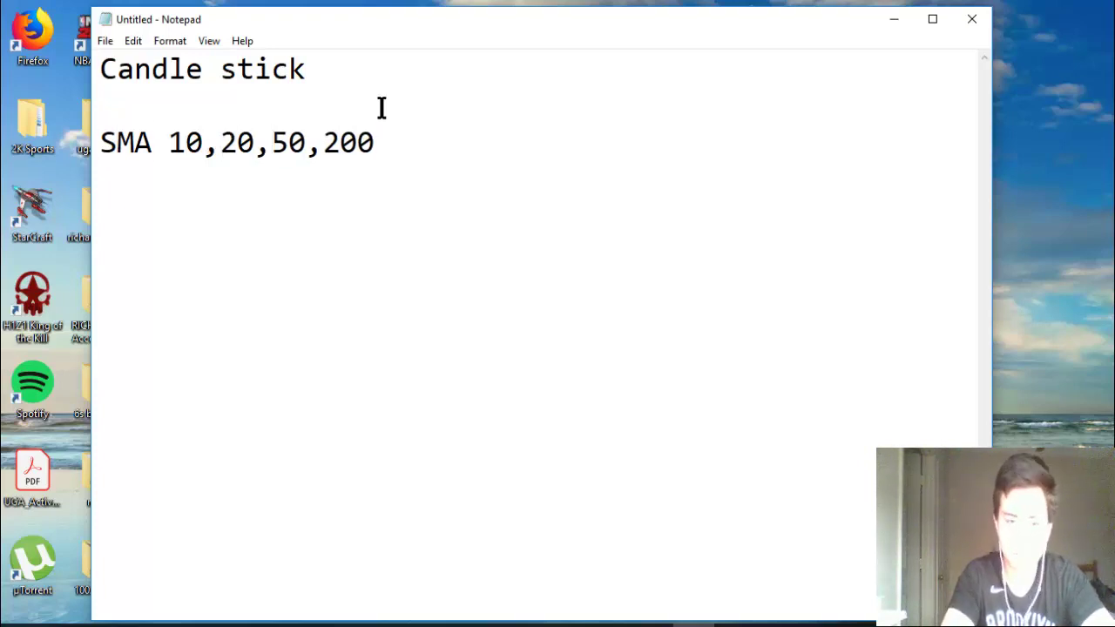
# Add the separate note lines "Trend line, range", "Support, resistance" and "Earnings" below the SMA line.
pyautogui.click(414, 167)
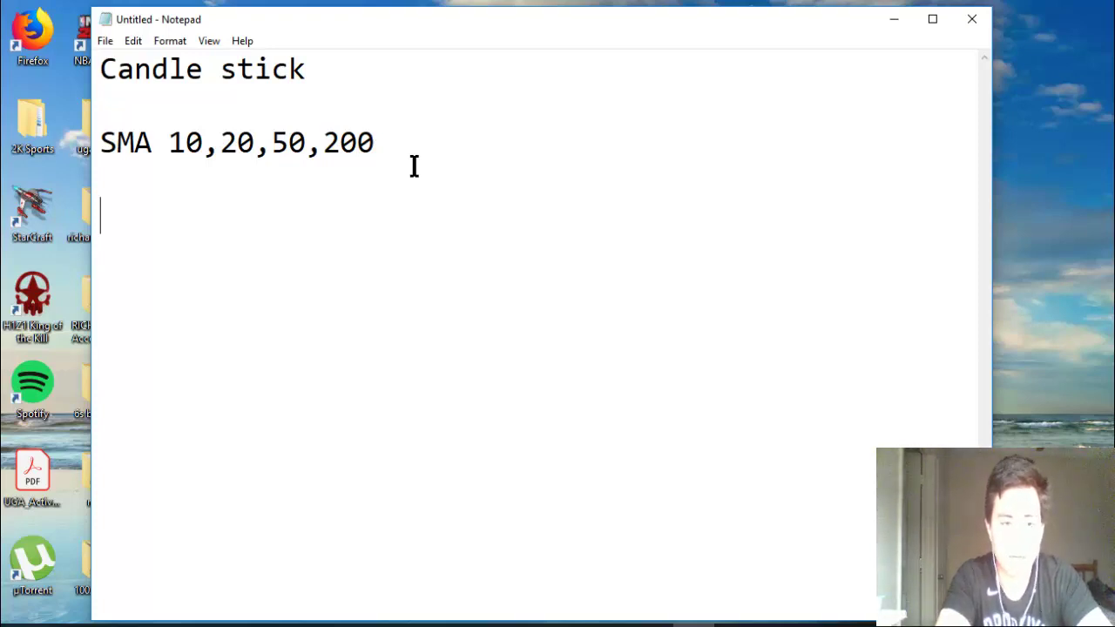
pyautogui.write('Tren')
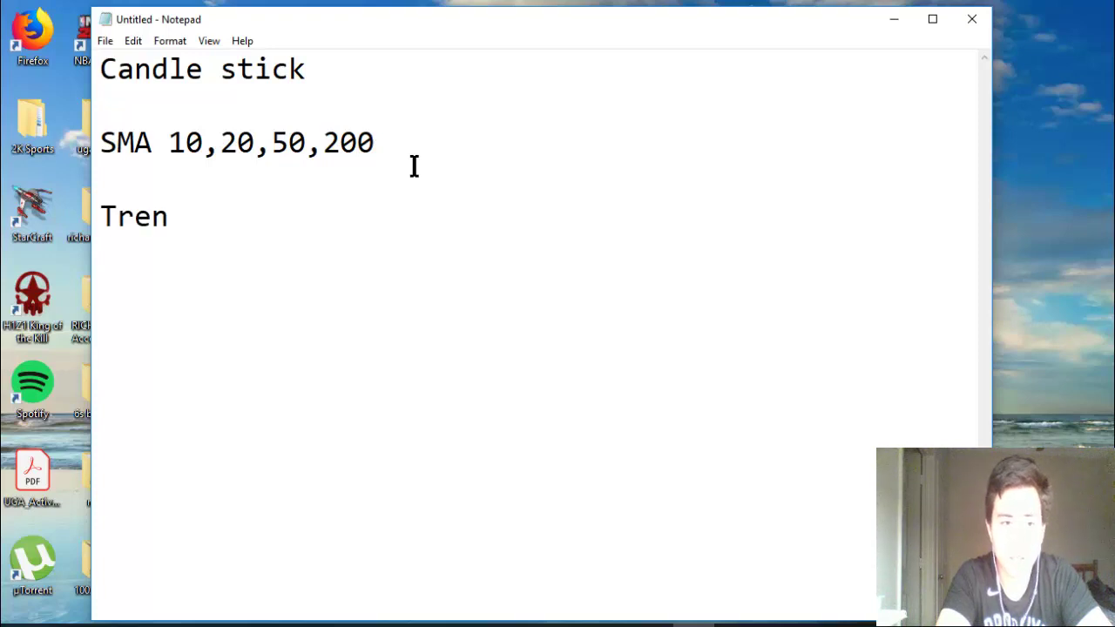
pyautogui.write('d line, range')
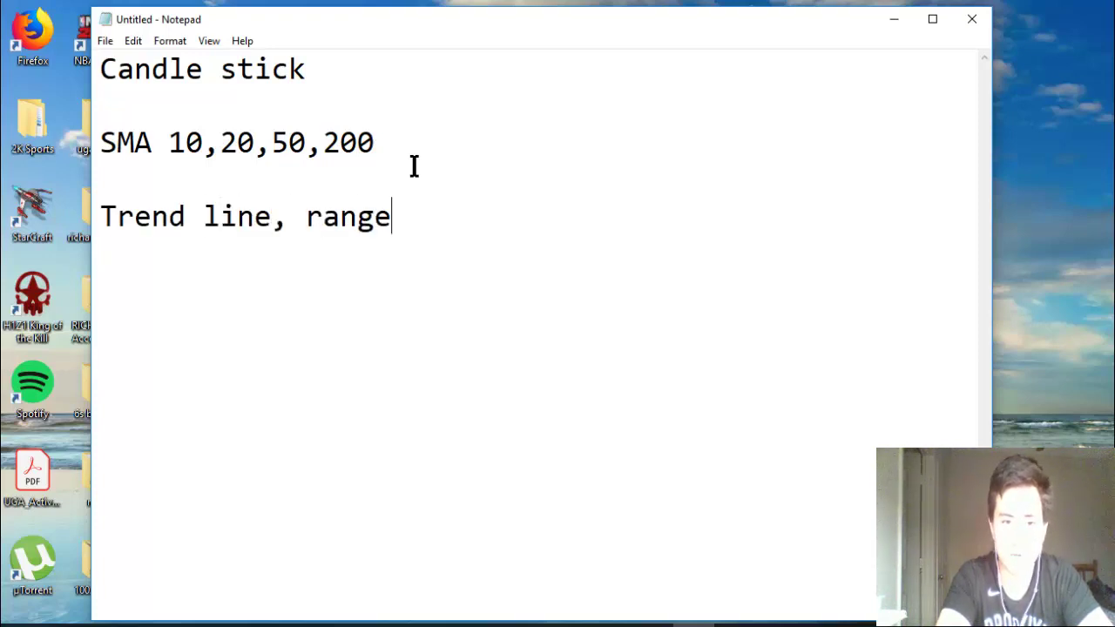
pyautogui.press('Return')
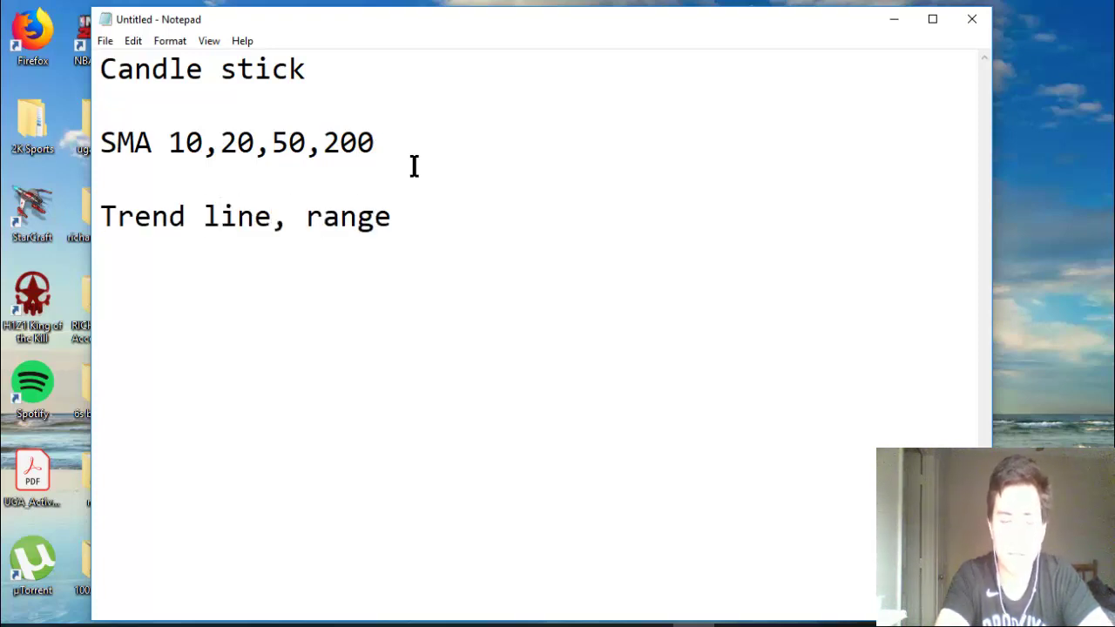
pyautogui.write('Suppor')
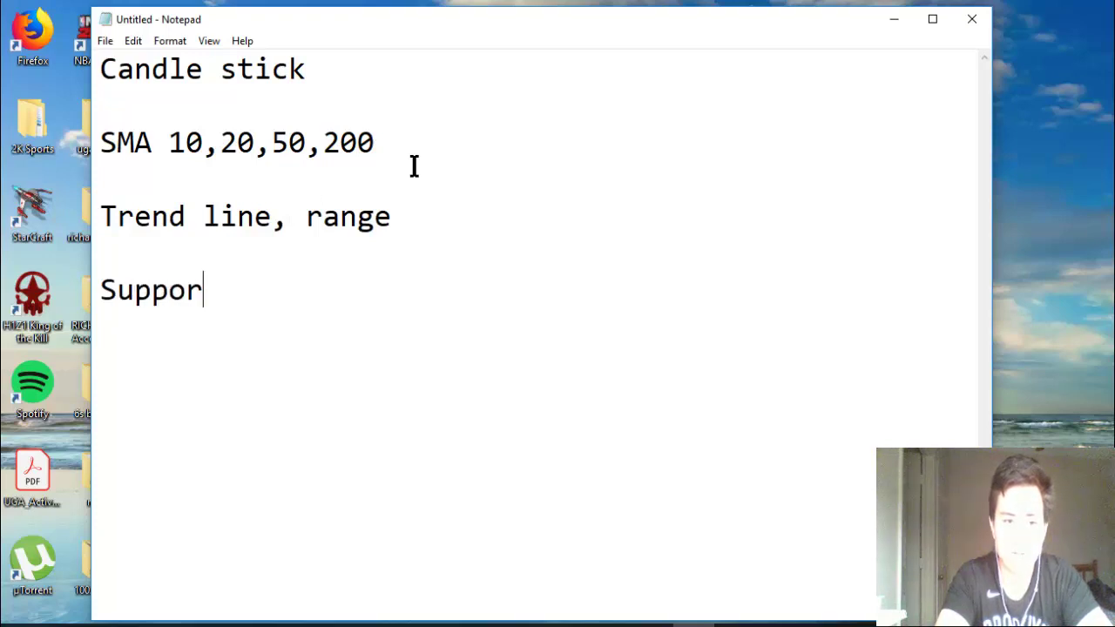
pyautogui.write('t, resistance   ')
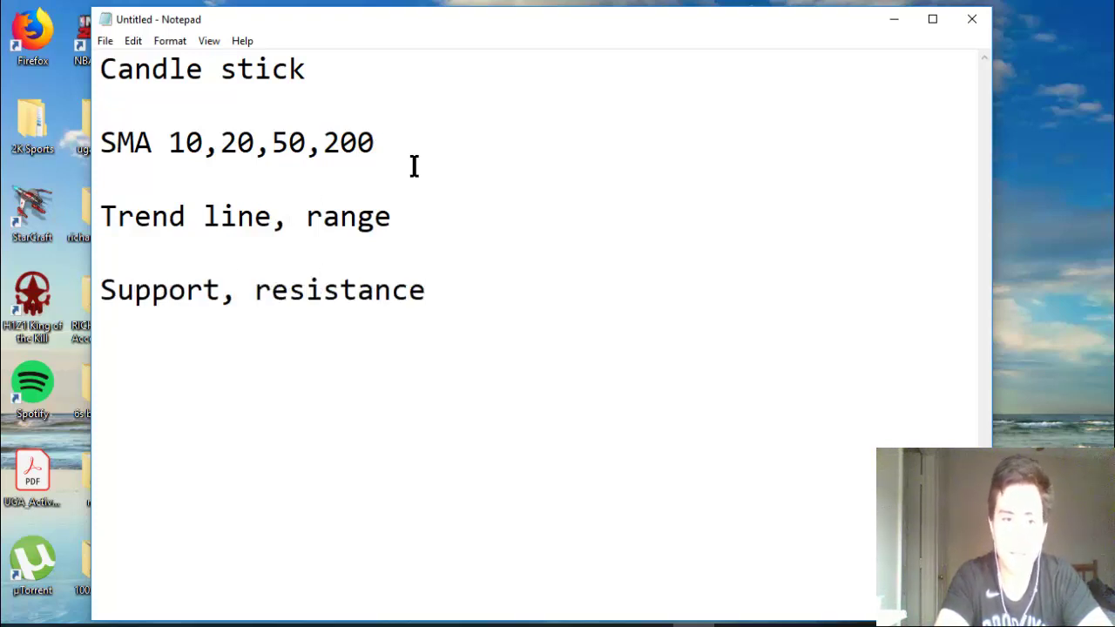
pyautogui.write('Earnings')
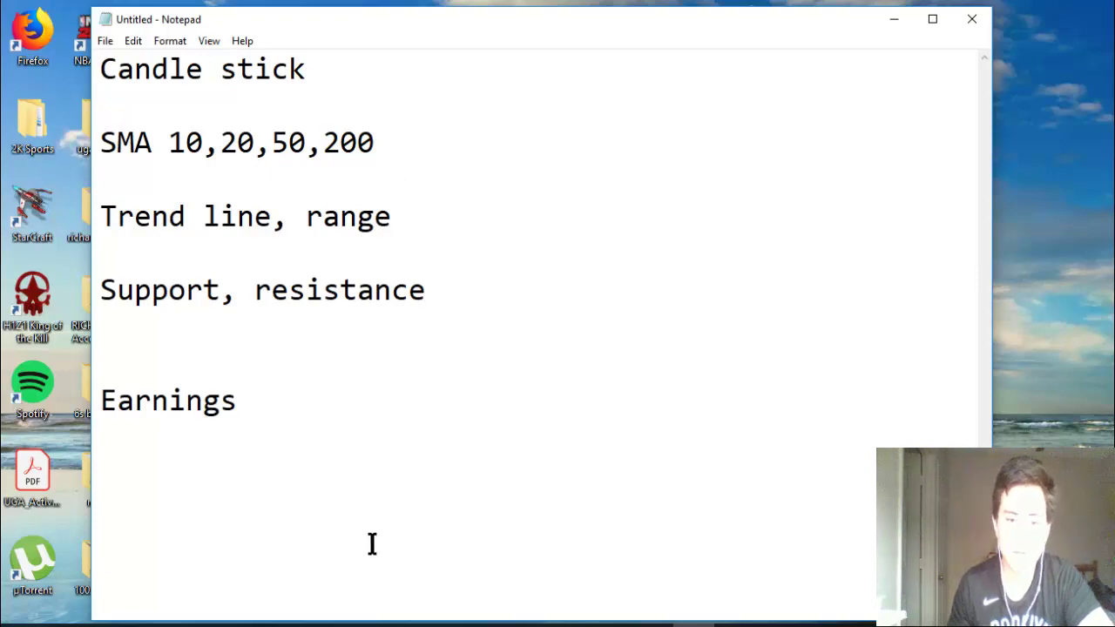
# Switch to the browser with the Investing.com SPDR S&P 500 (SPY) page and open the fund's Chart page.
pyautogui.moveTo(399, 619)
pyautogui.click(465, 548)
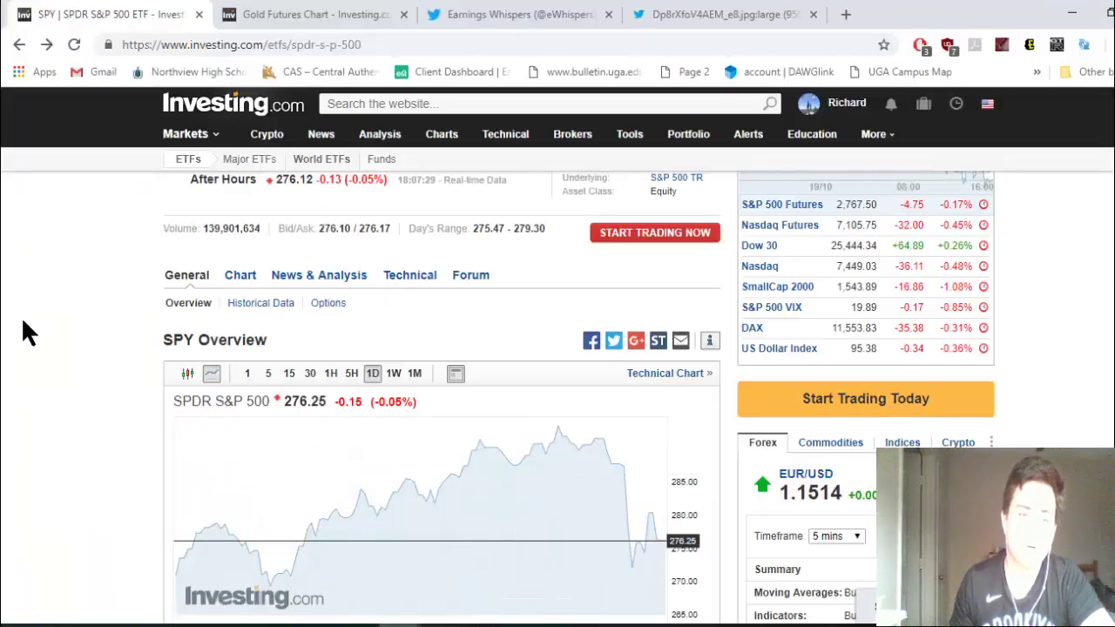
pyautogui.scroll(2, 21, 316)
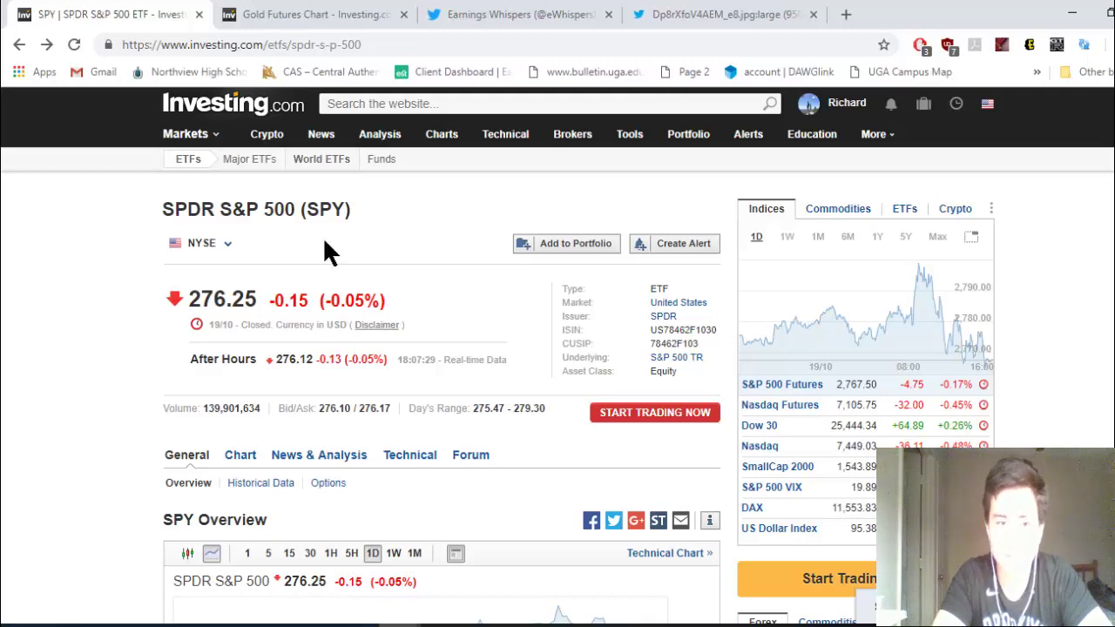
pyautogui.scroll(-3, 149, 321)
pyautogui.scroll(-4, 146, 295)
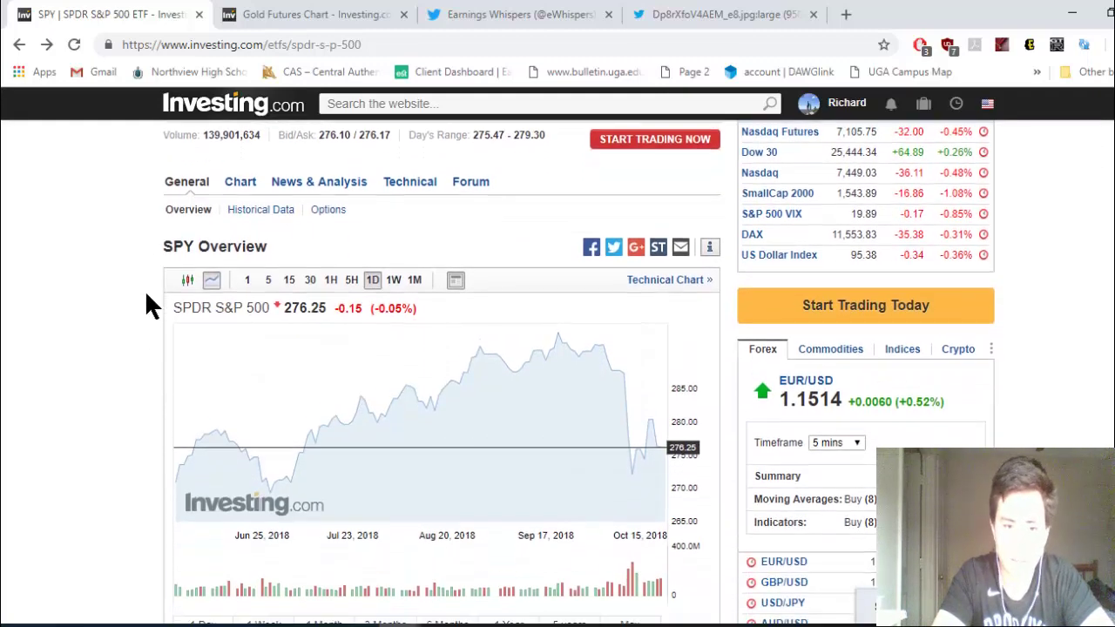
pyautogui.click(243, 175)
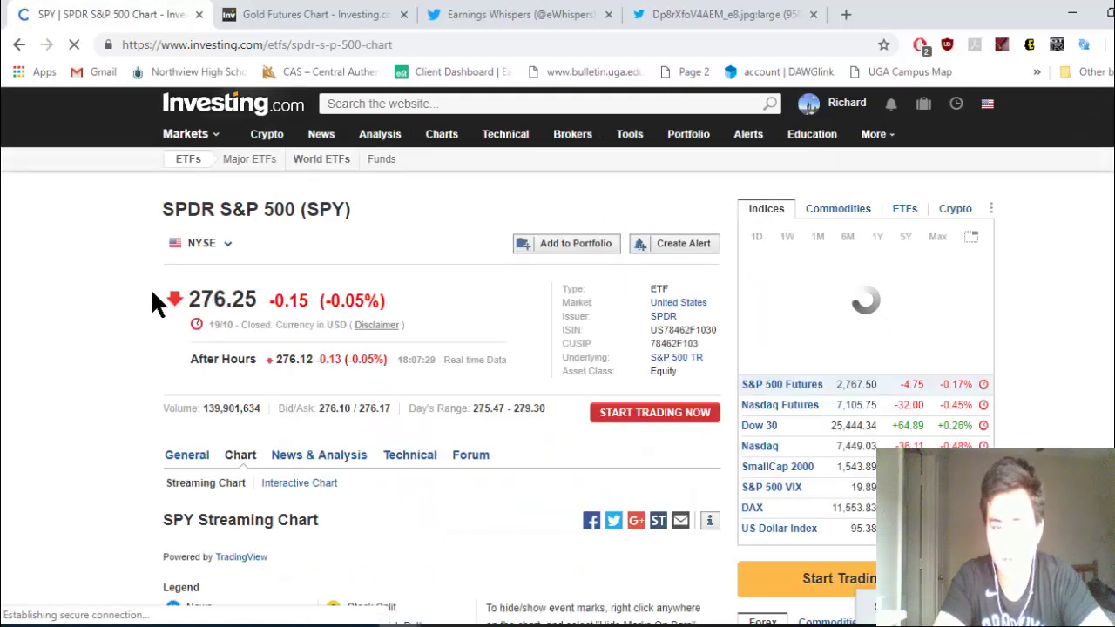
# Expand the SPY streaming chart to full screen.
pyautogui.scroll(-3, 153, 296)
pyautogui.scroll(-3, 69, 408)
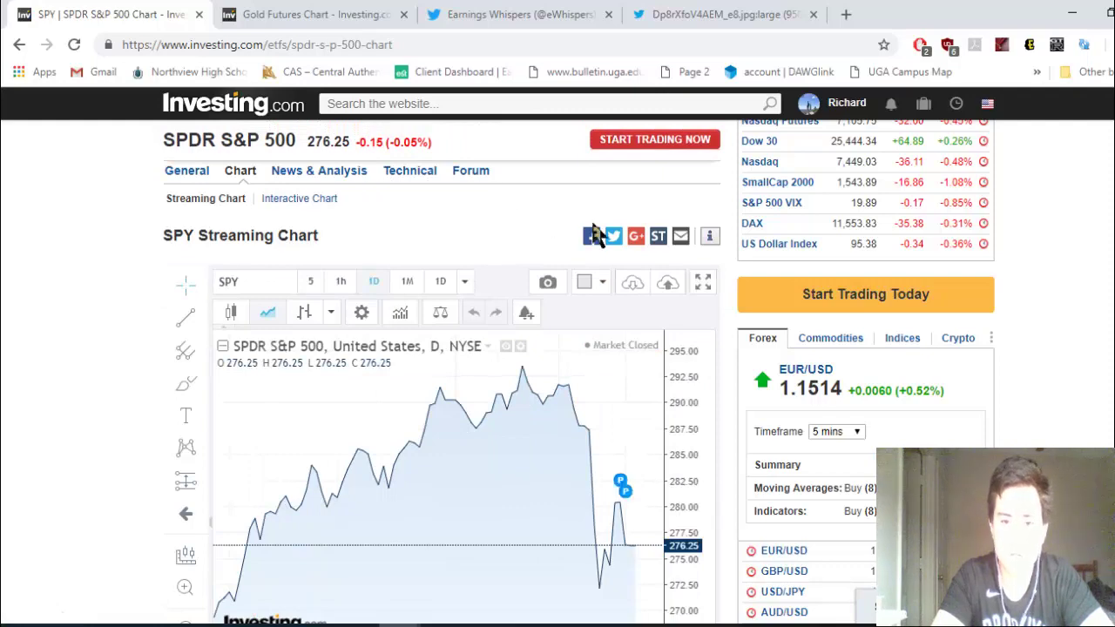
pyautogui.click(709, 280)
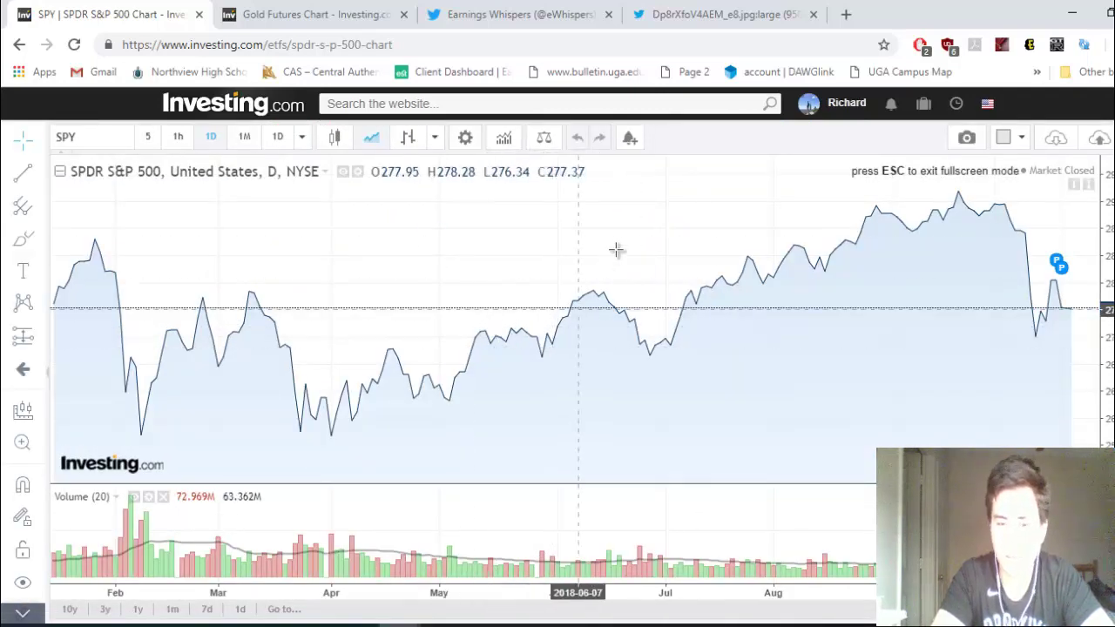
# Display the SPY daily price chart as candlesticks instead of an area line.
pyautogui.click(336, 148)
pyautogui.scroll(-5, 513, 270)
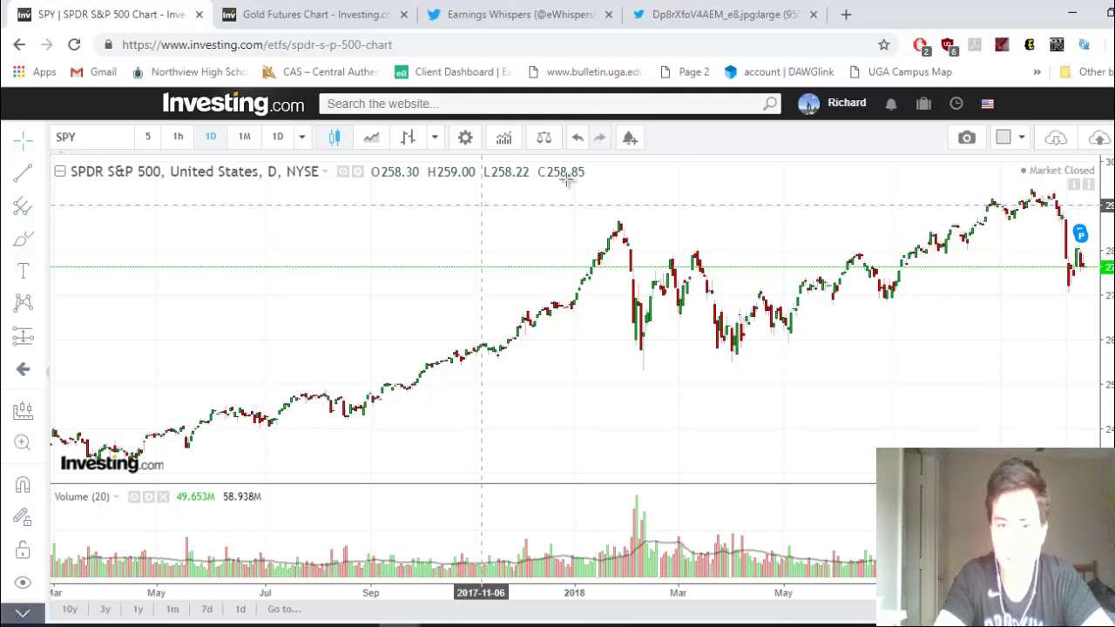
pyautogui.hscroll(2, 754, 228)
pyautogui.hscroll(4, 754, 229)
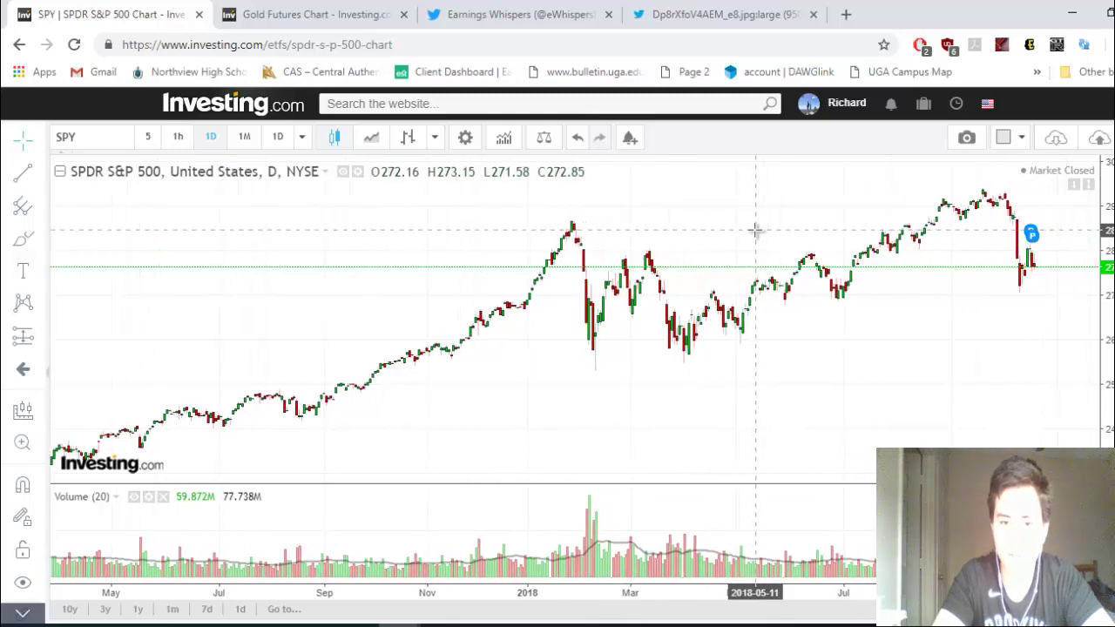
pyautogui.hscroll(4, 754, 228)
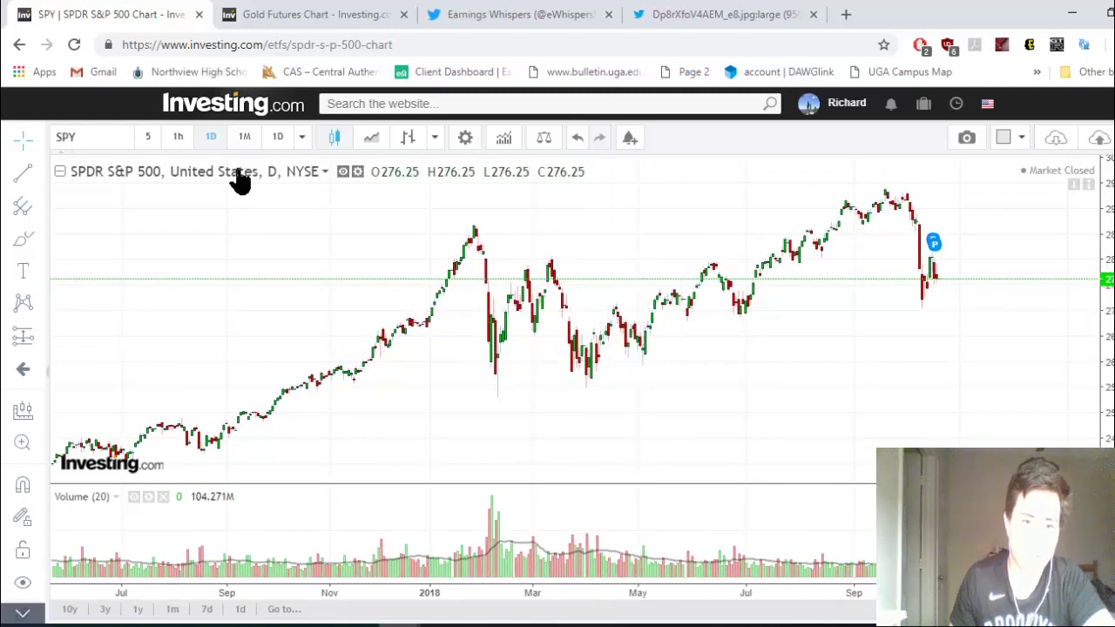
# Add two Moving Average indicators to the SPY chart and set the first one's length to 200.
pyautogui.click(503, 141)
pyautogui.write('moving')
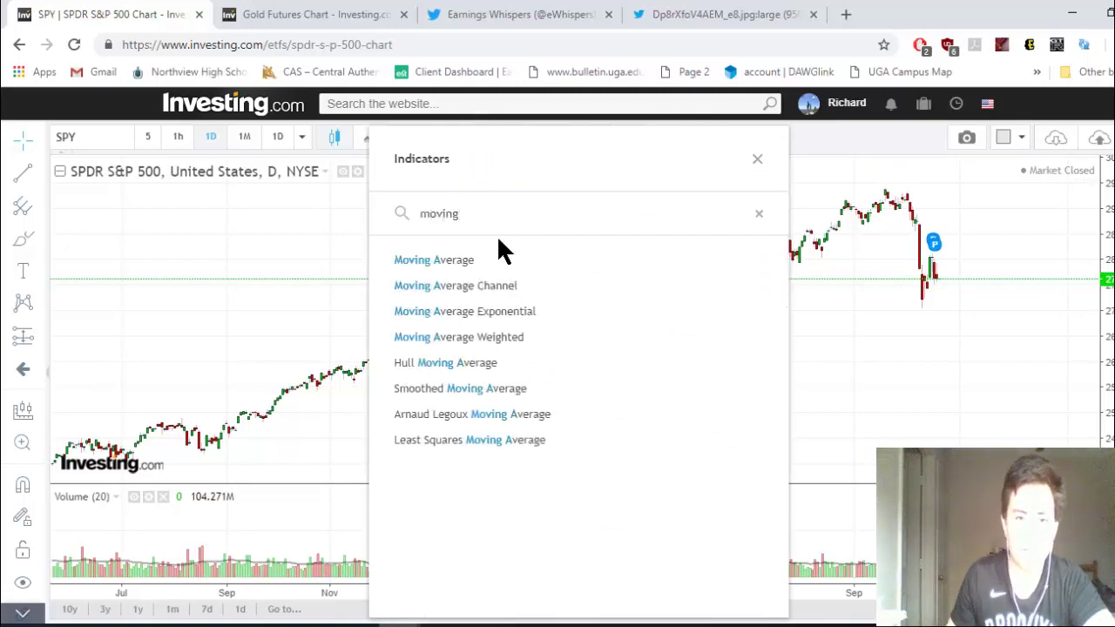
pyautogui.click(473, 261)
pyautogui.click(473, 261)
pyautogui.click(757, 158)
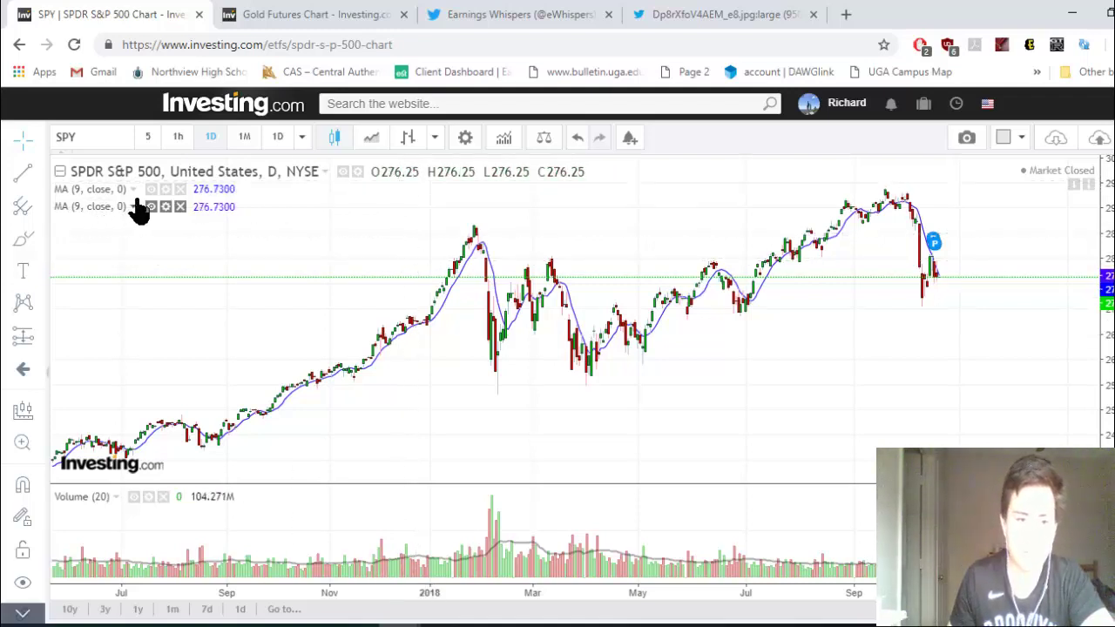
pyautogui.click(166, 189)
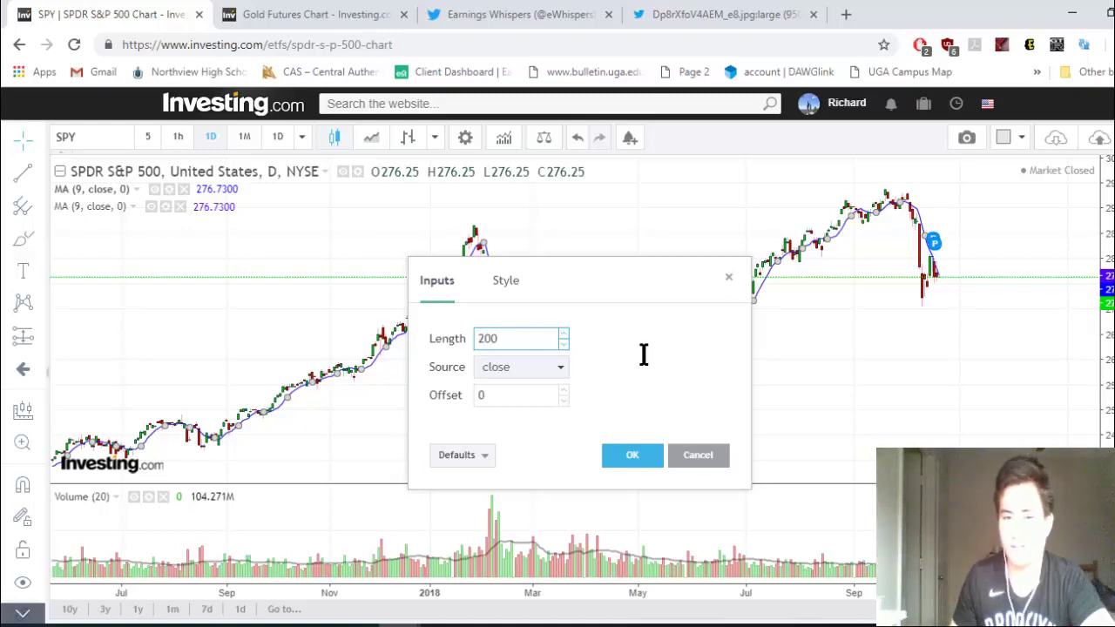
pyautogui.click(622, 450)
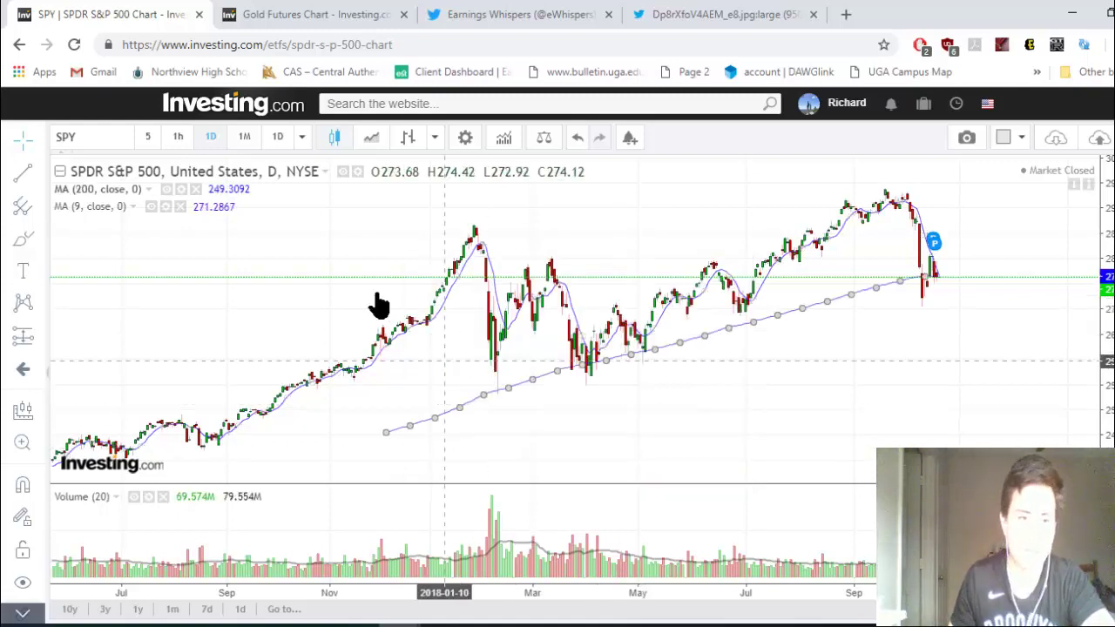
# Set the second moving average's length to 50 and its plot colour to black.
pyautogui.click(165, 207)
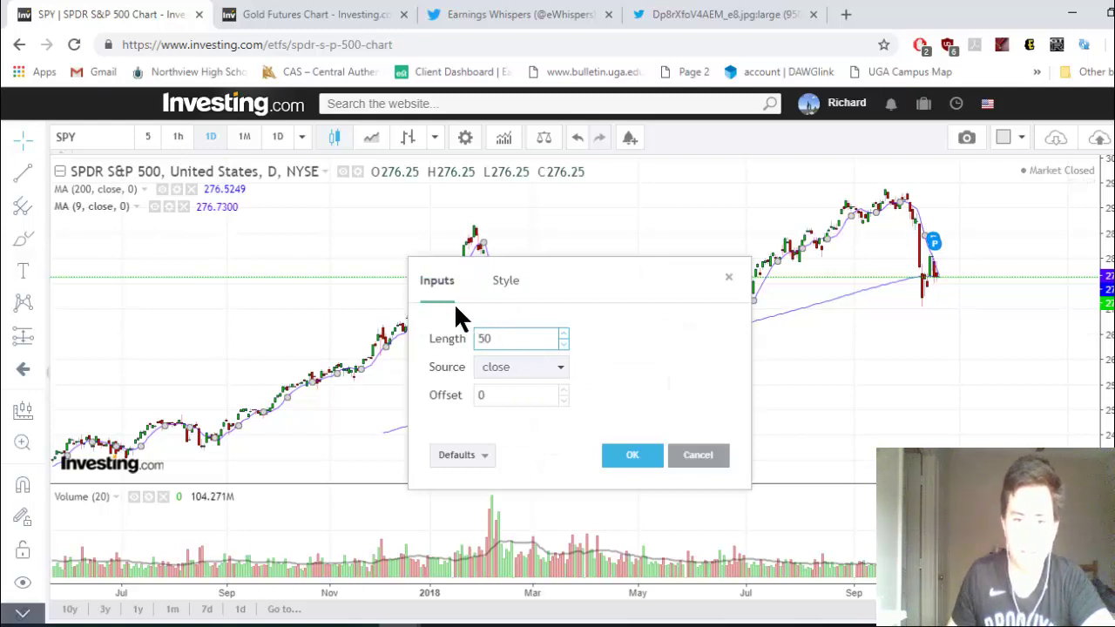
pyautogui.click(498, 287)
pyautogui.click(469, 338)
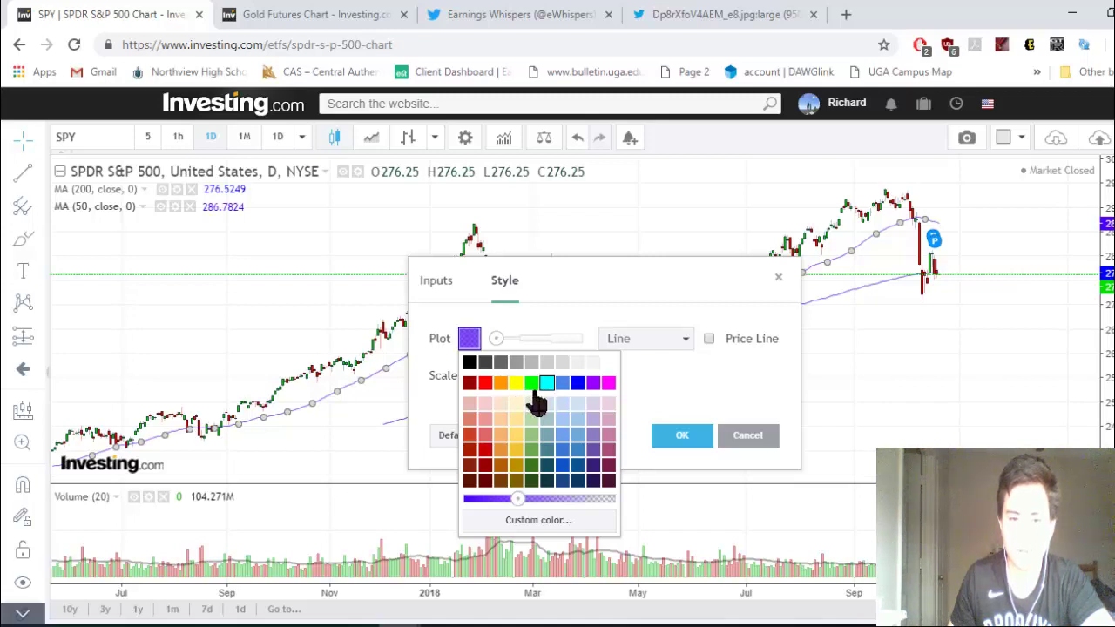
pyautogui.click(469, 364)
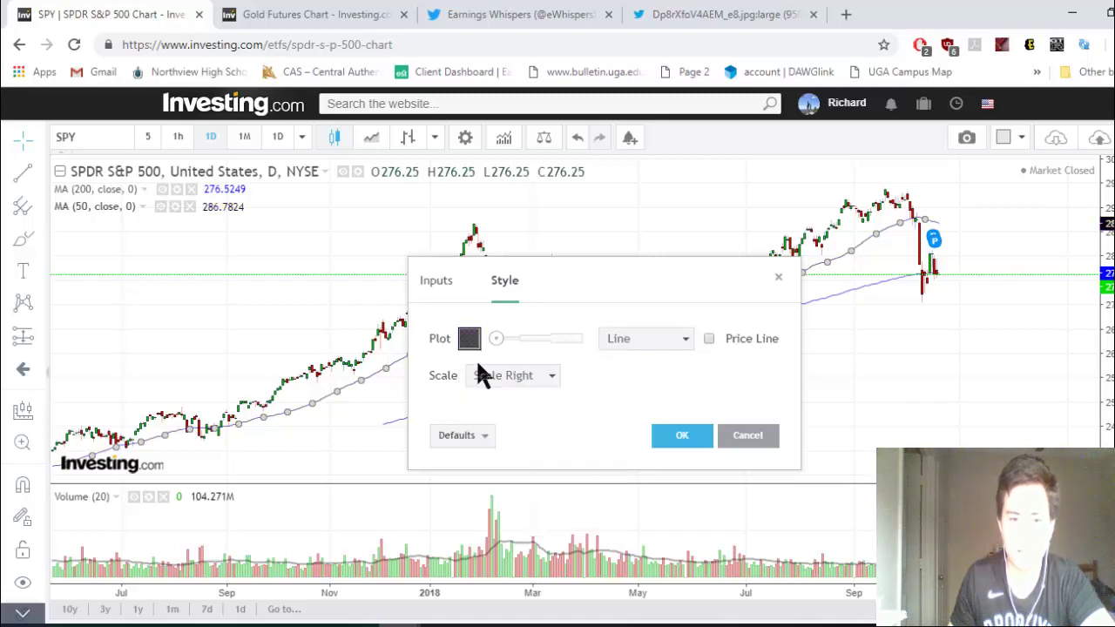
pyautogui.click(682, 436)
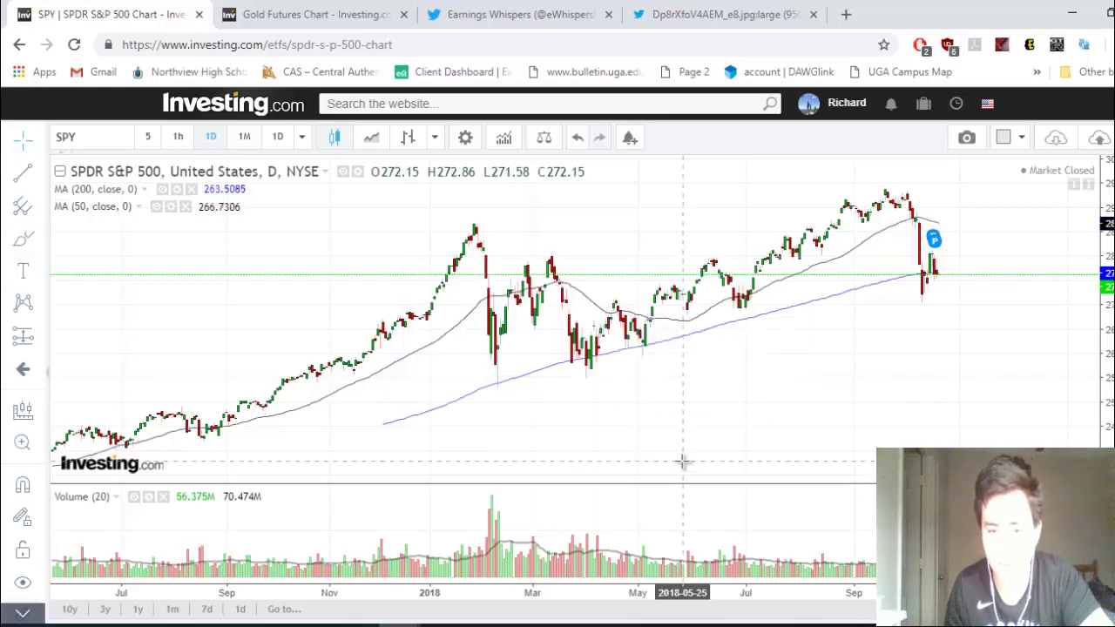
# Examine how SPY's daily candles move relative to the 50 and 200 moving averages from late 2017 through October 2018.
pyautogui.scroll(3, 678, 417)
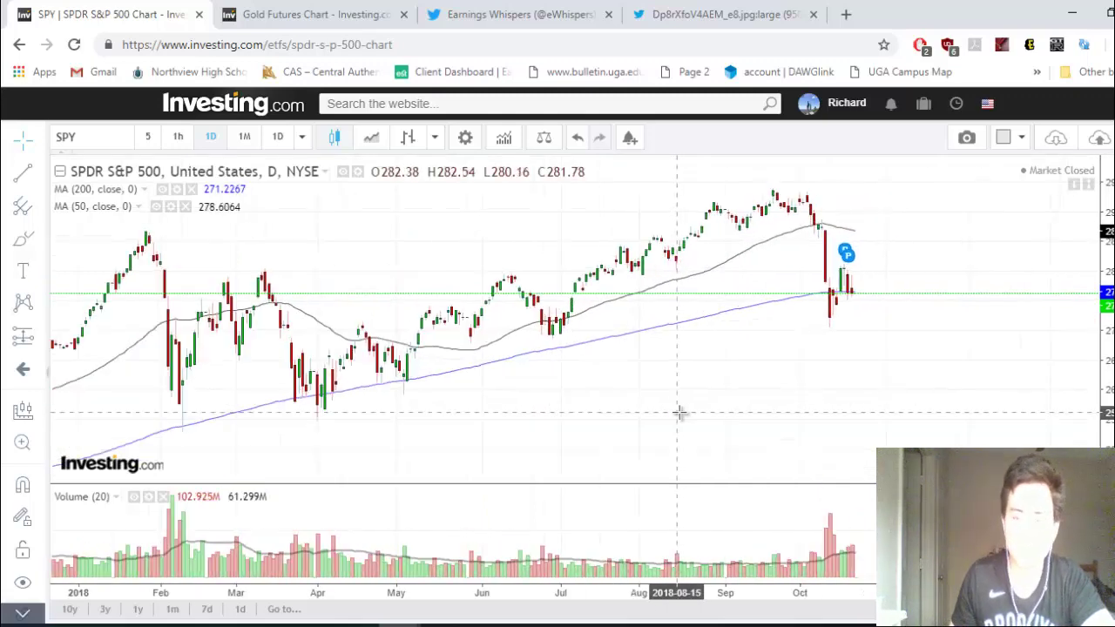
pyautogui.scroll(-1, 673, 414)
pyautogui.moveTo(679, 413); pyautogui.dragTo(946, 396)
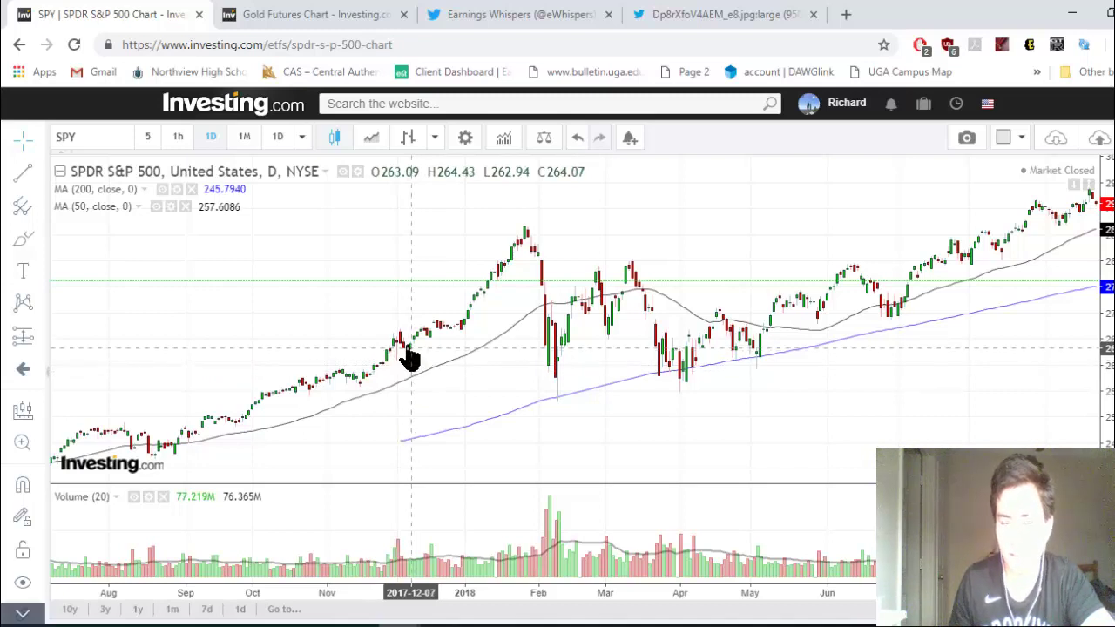
pyautogui.moveTo(555, 246); pyautogui.dragTo(510, 250)
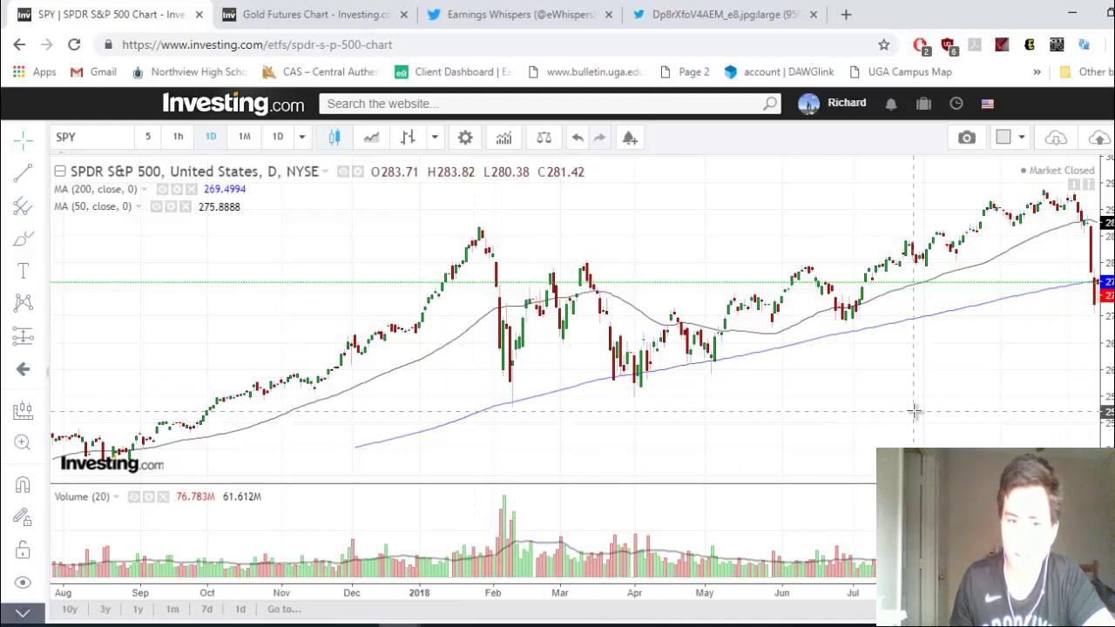
pyautogui.moveTo(911, 409); pyautogui.dragTo(615, 388)
pyautogui.scroll(3, 616, 402)
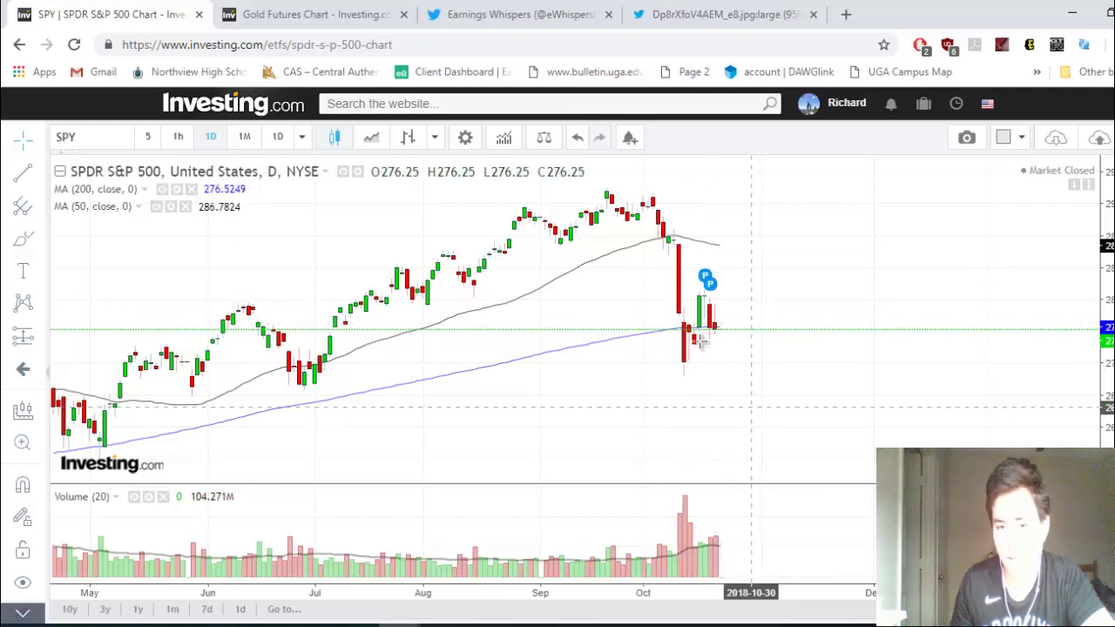
# Examine SPY's October 2018 drop against the 50 and 200 moving averages and check the next topic in the note.
pyautogui.moveTo(686, 326)
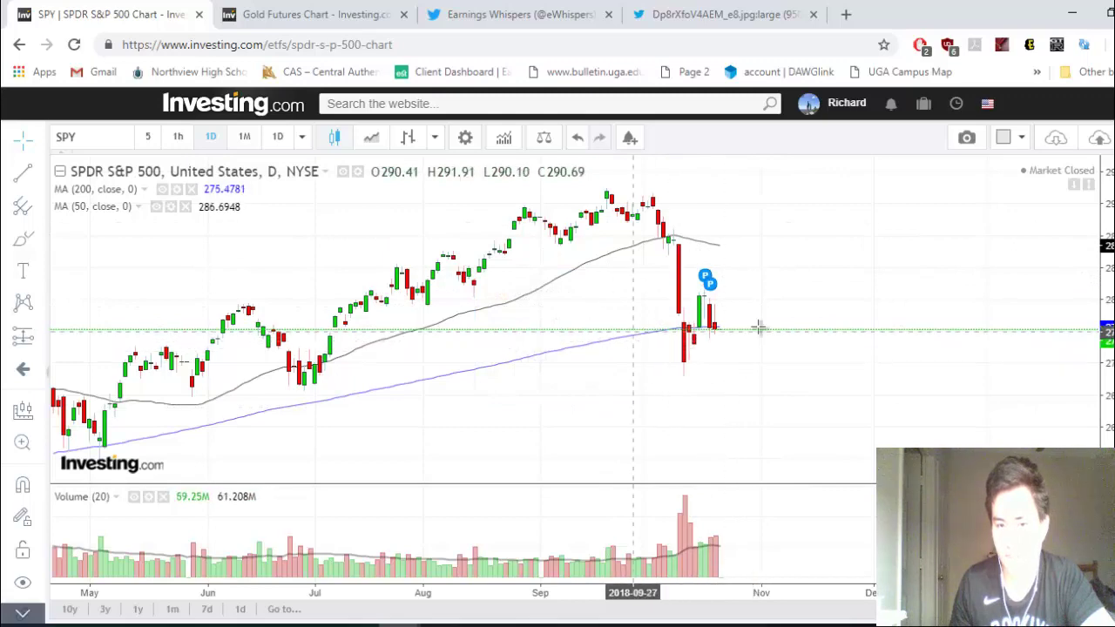
pyautogui.moveTo(710, 277)
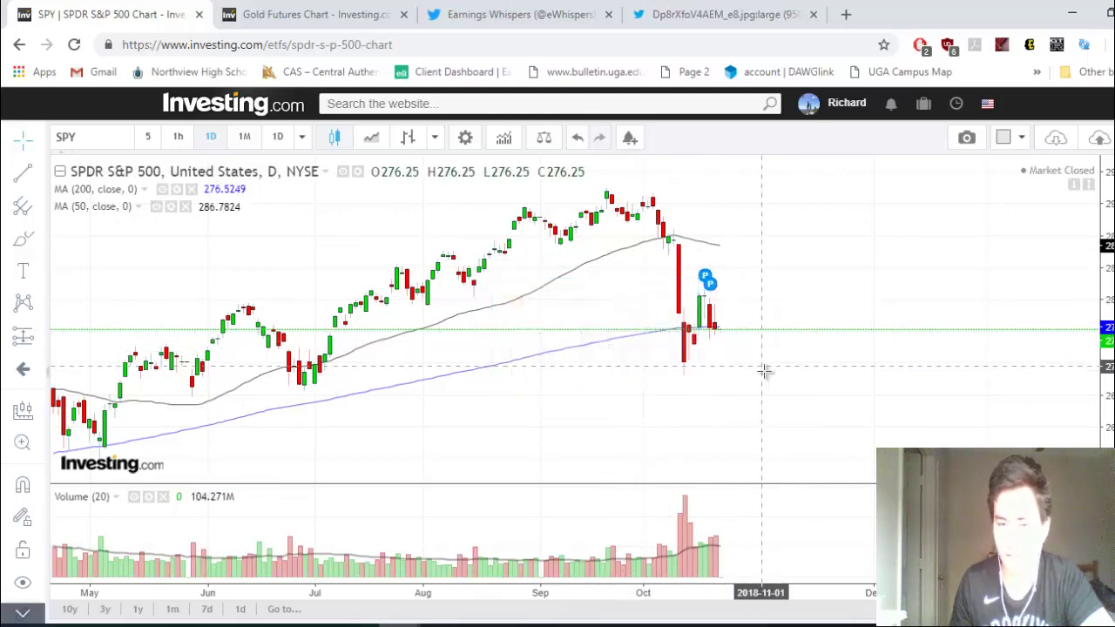
pyautogui.moveTo(722, 403); pyautogui.dragTo(1019, 399)
pyautogui.scroll(-1, 828, 445)
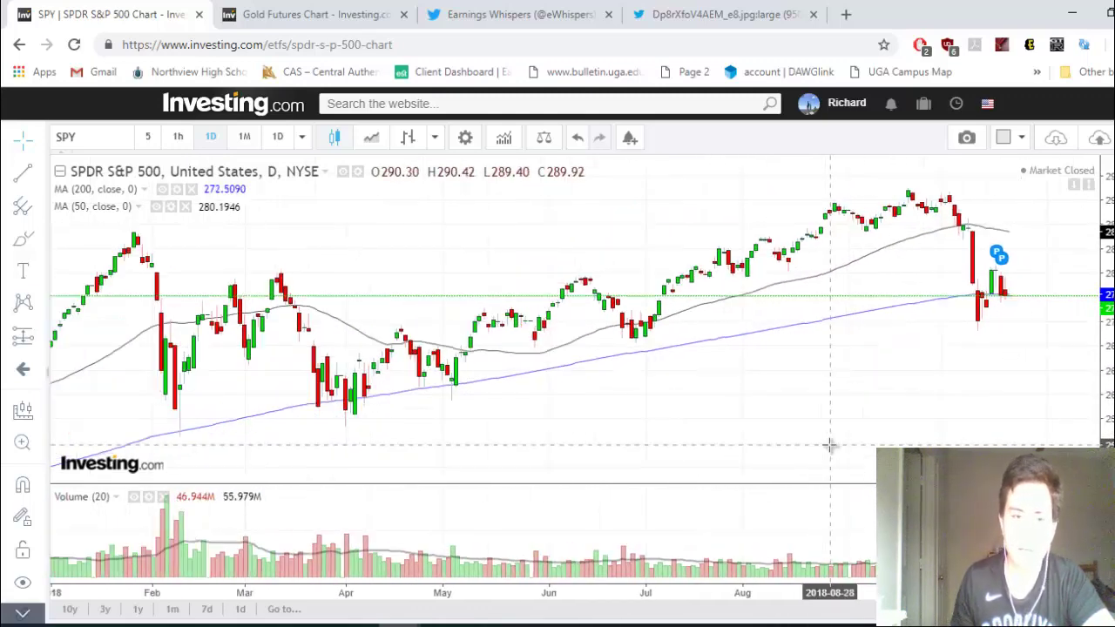
pyautogui.moveTo(833, 412); pyautogui.dragTo(869, 416)
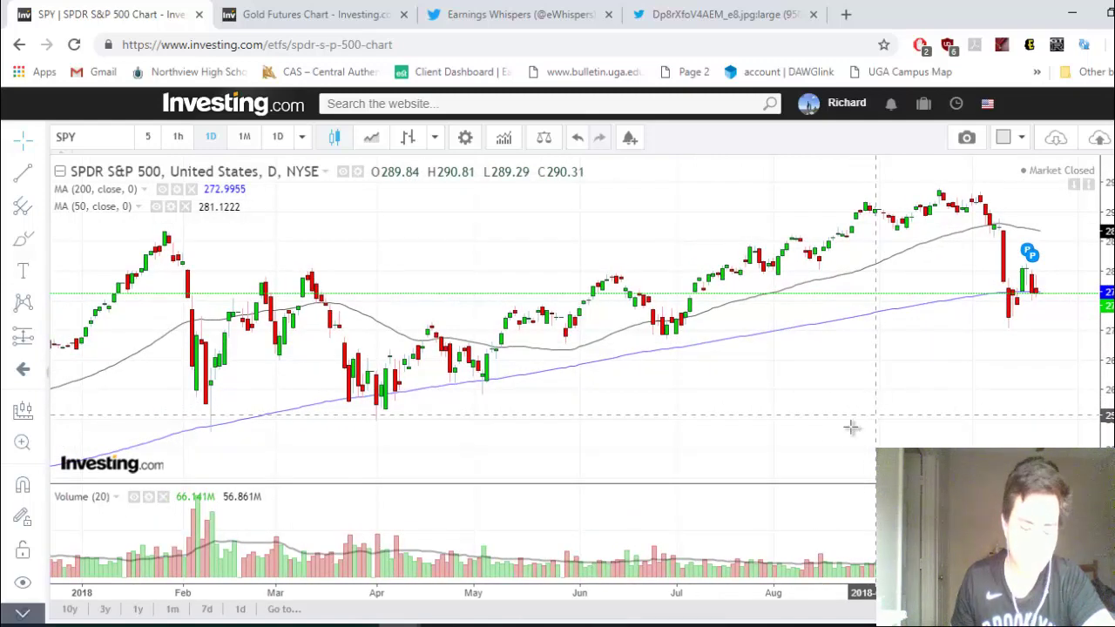
pyautogui.hotkey('alt', 'Tab')
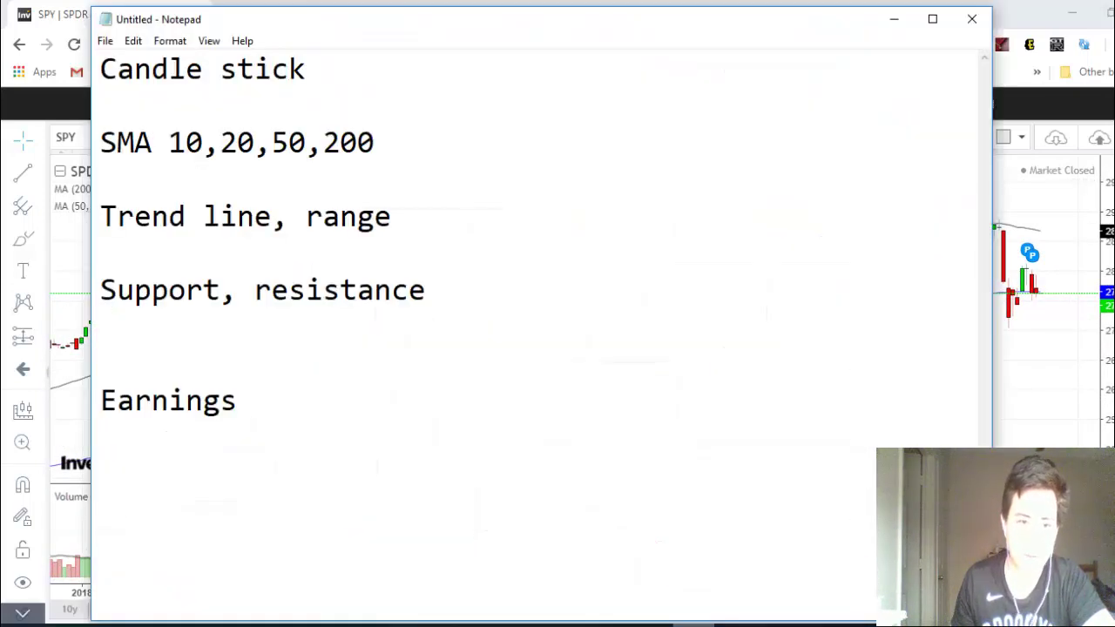
pyautogui.hotkey('alt', 'Tab')
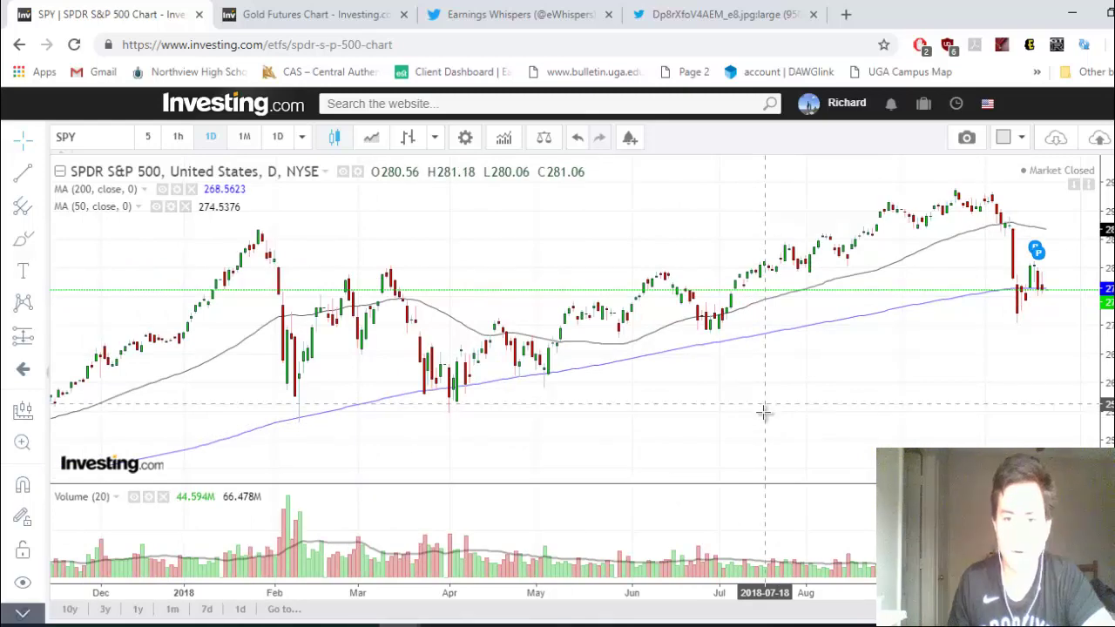
# Draw a rising trend line under SPY's daily candles from the June 27, 2018 low to mid-October.
pyautogui.scroll(4, 763, 411)
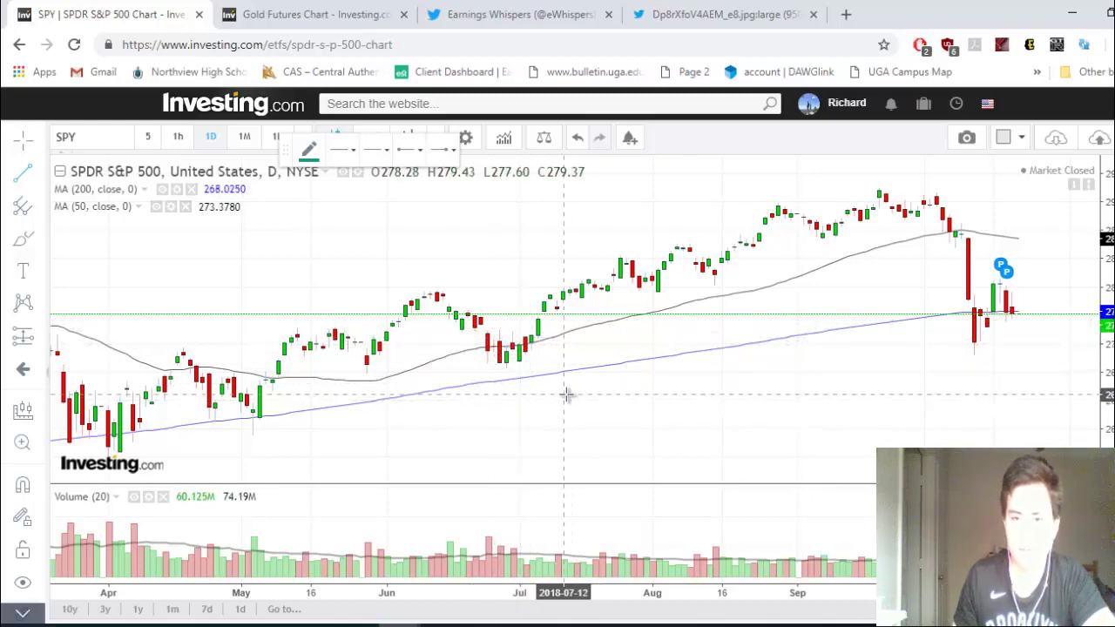
pyautogui.scroll(-1, 623, 421)
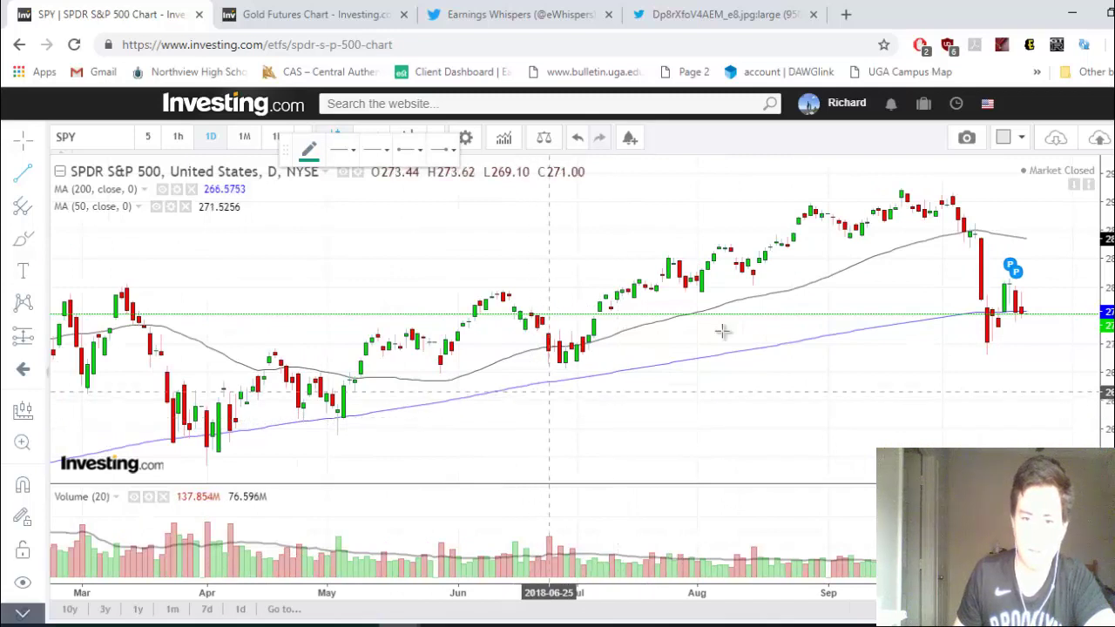
pyautogui.click(559, 364)
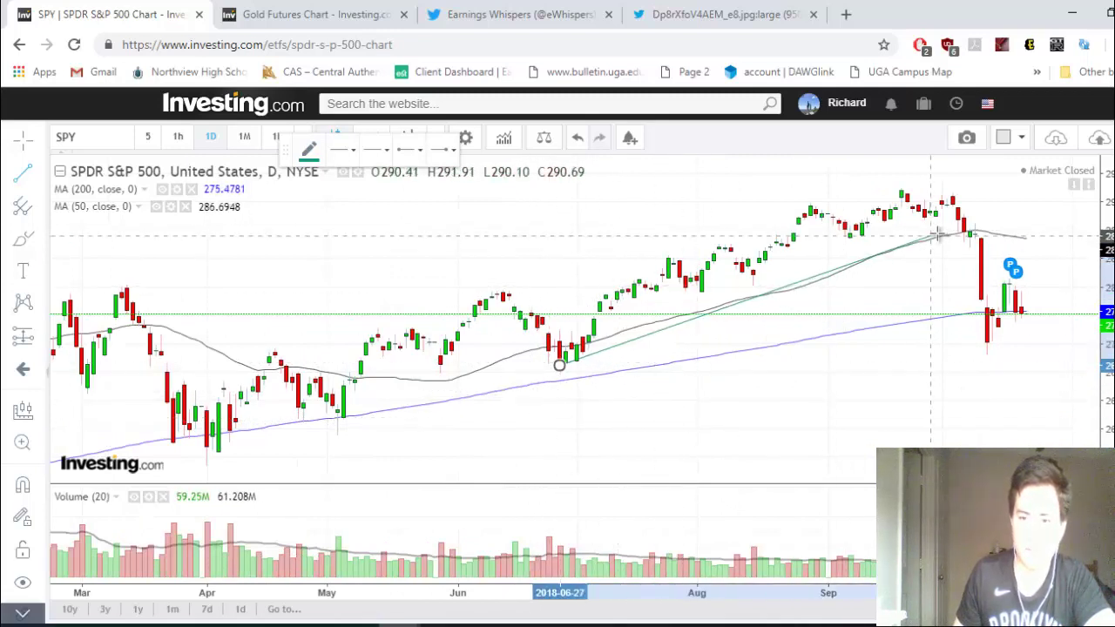
pyautogui.click(1008, 215)
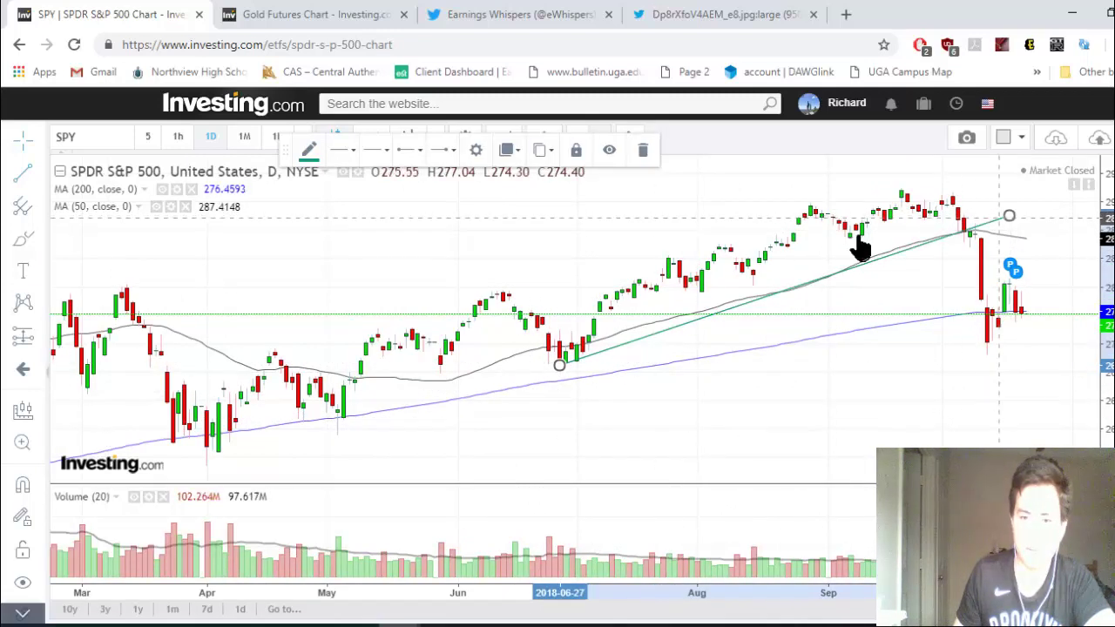
pyautogui.click(573, 291)
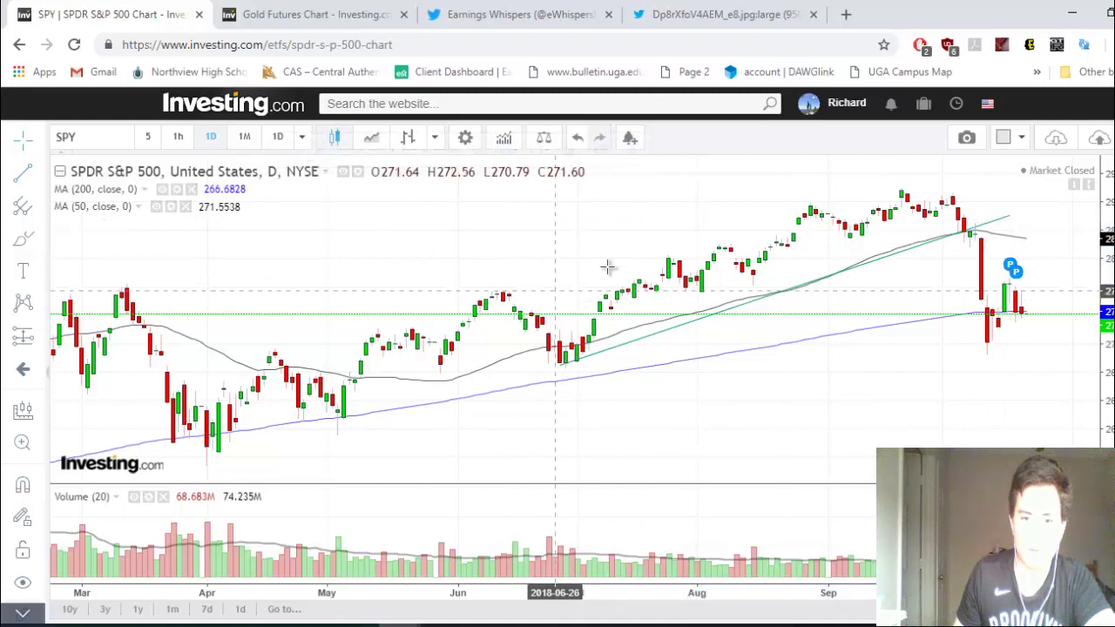
# Draw a rising trend line above SPY's daily candles from the June 13, 2018 high, along the August and September highs, into October.
pyautogui.click(22, 172)
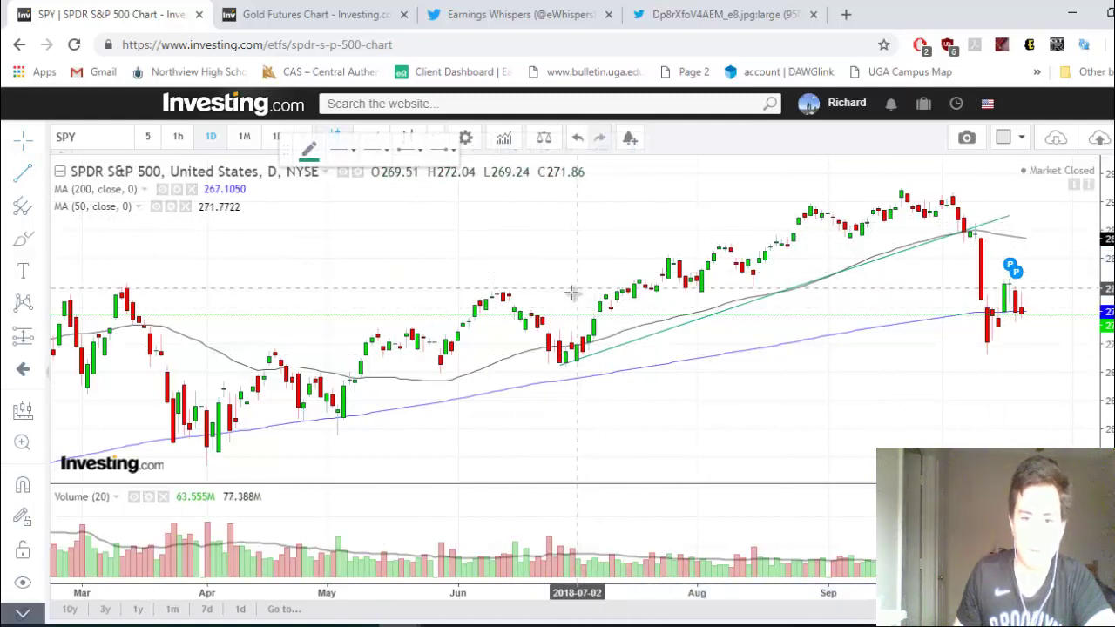
pyautogui.click(503, 287)
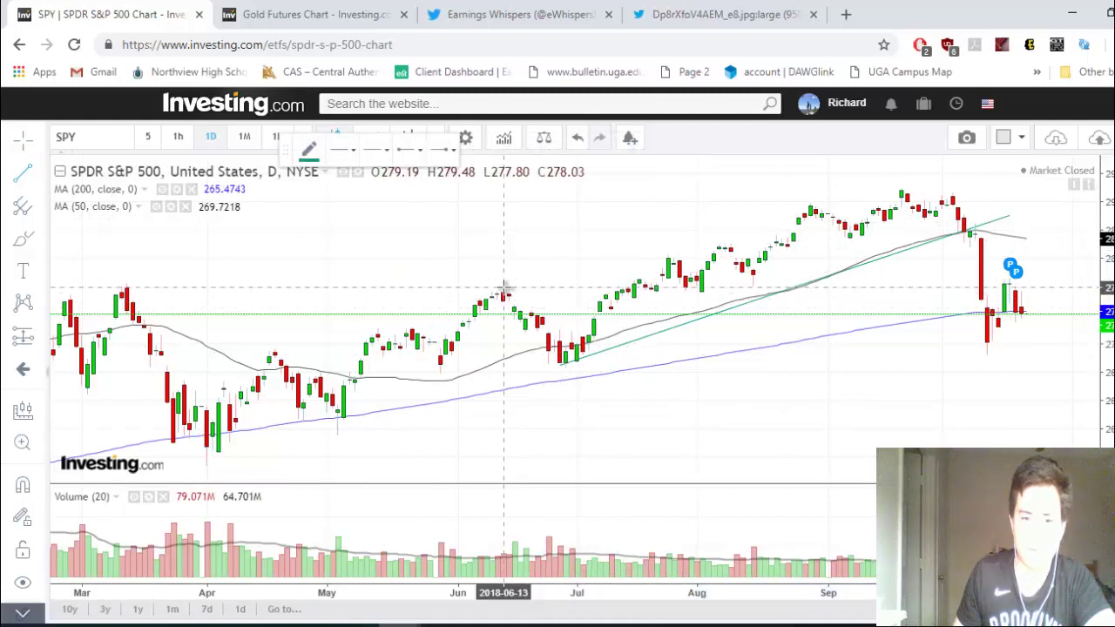
pyautogui.click(986, 166)
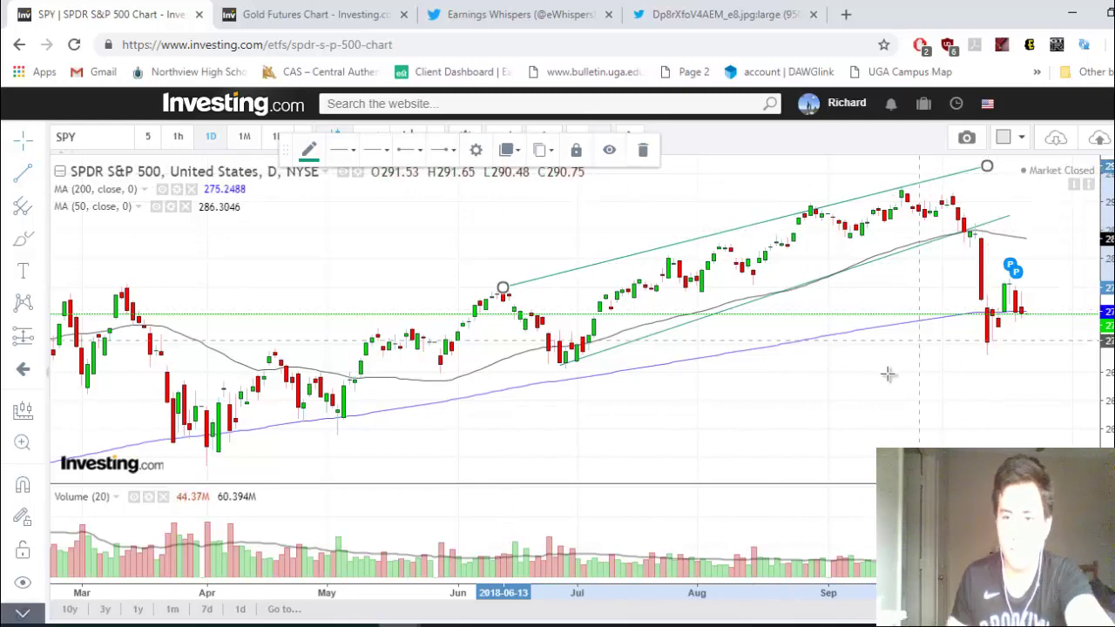
# Draw a steep falling trend line from SPY's September 20, 2018 high down below the October lows.
pyautogui.scroll(2, 852, 390)
pyautogui.scroll(1, 855, 403)
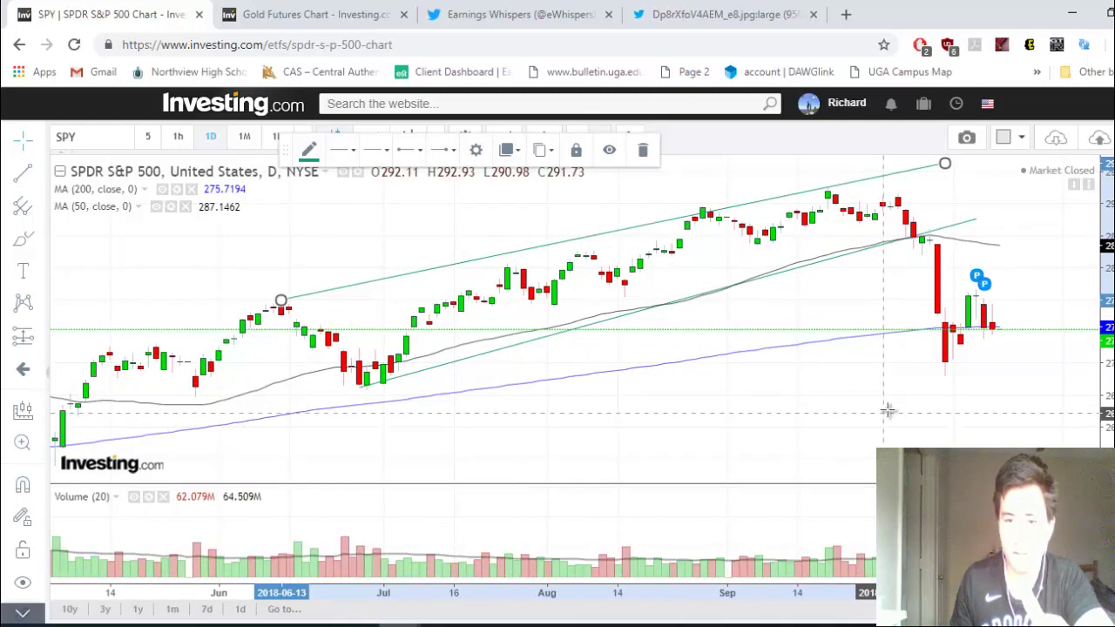
pyautogui.click(806, 260)
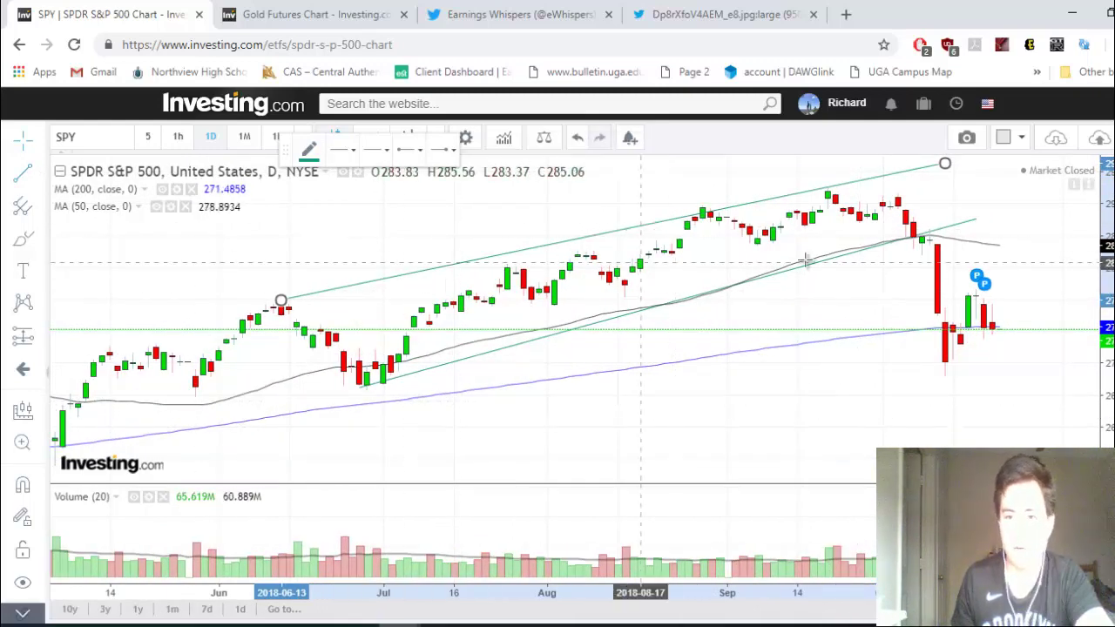
pyautogui.click(832, 194)
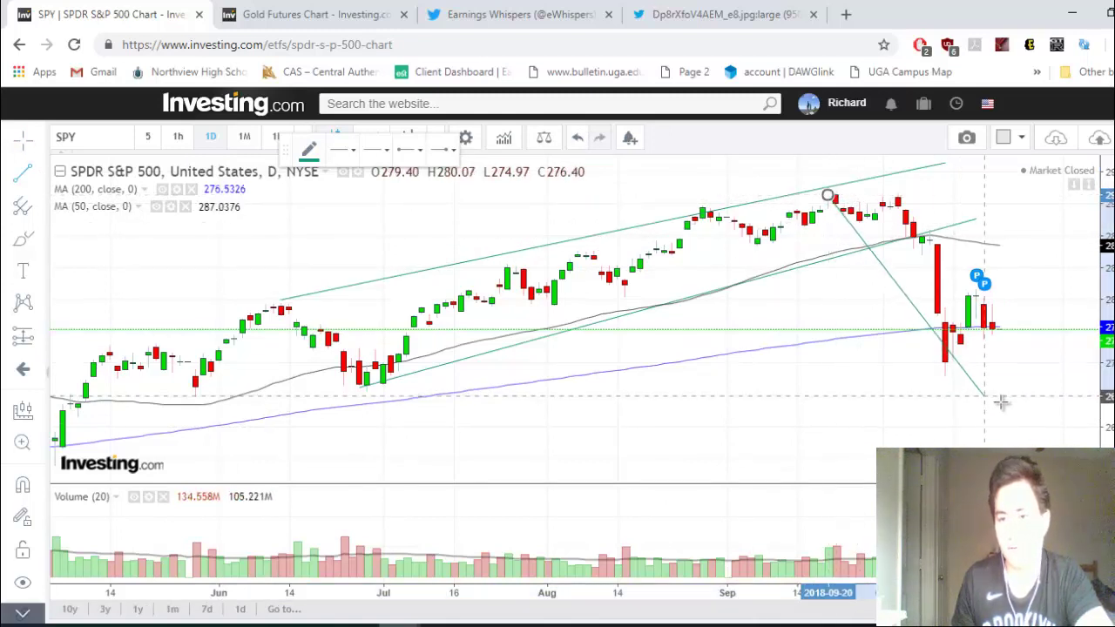
pyautogui.click(997, 466)
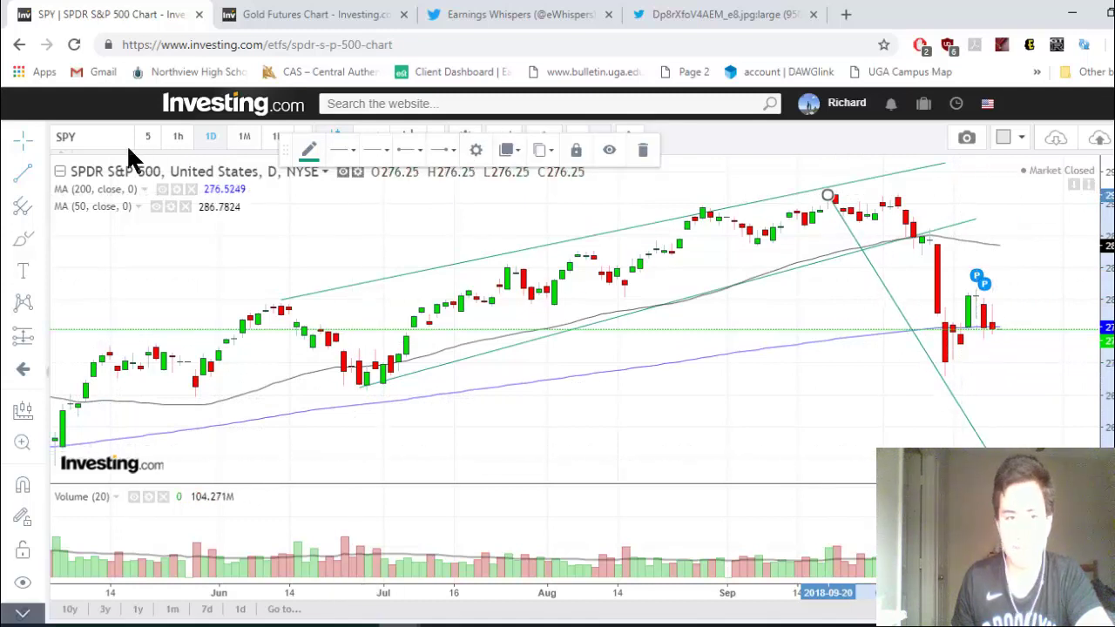
# Draw a second falling trend line, roughly parallel to the first, from just above SPY's early-October peak to the right of the latest candles.
pyautogui.click(941, 212)
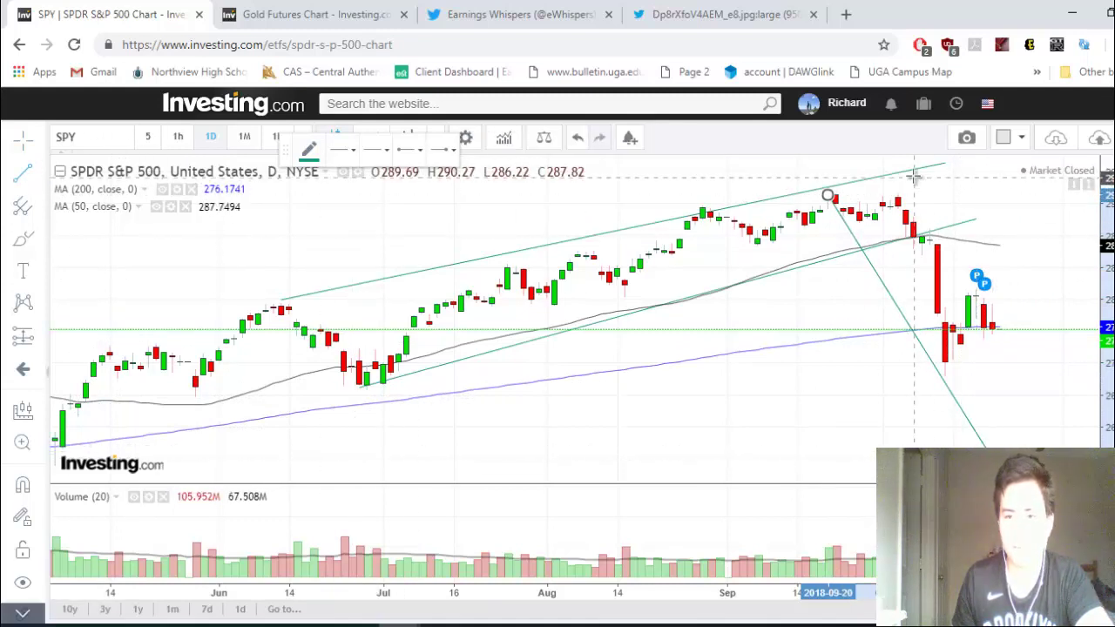
pyautogui.click(899, 175)
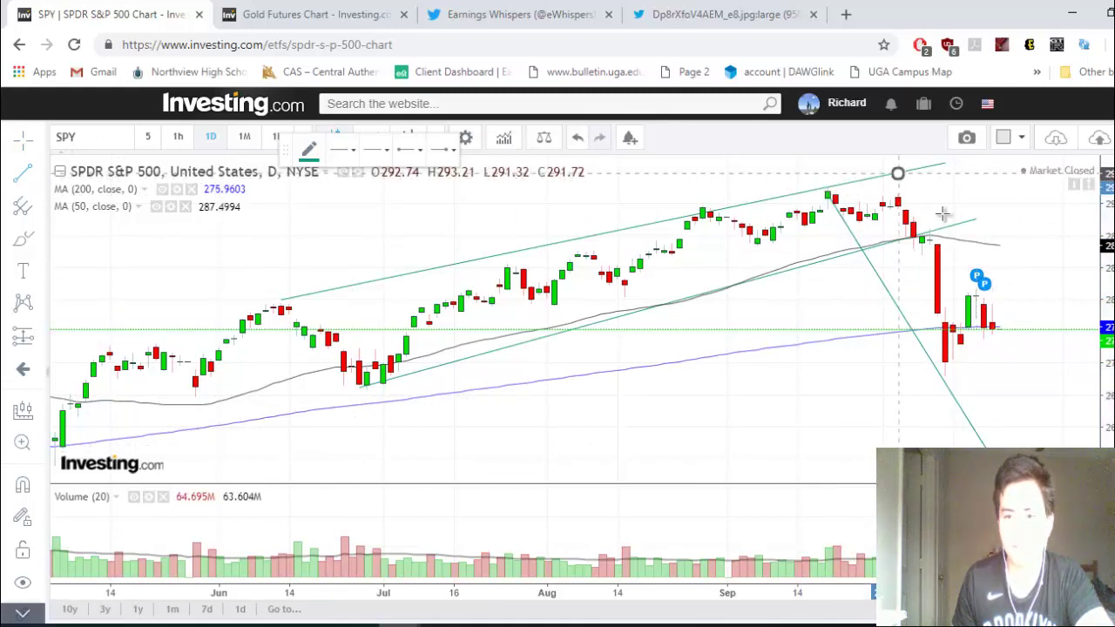
pyautogui.click(1063, 444)
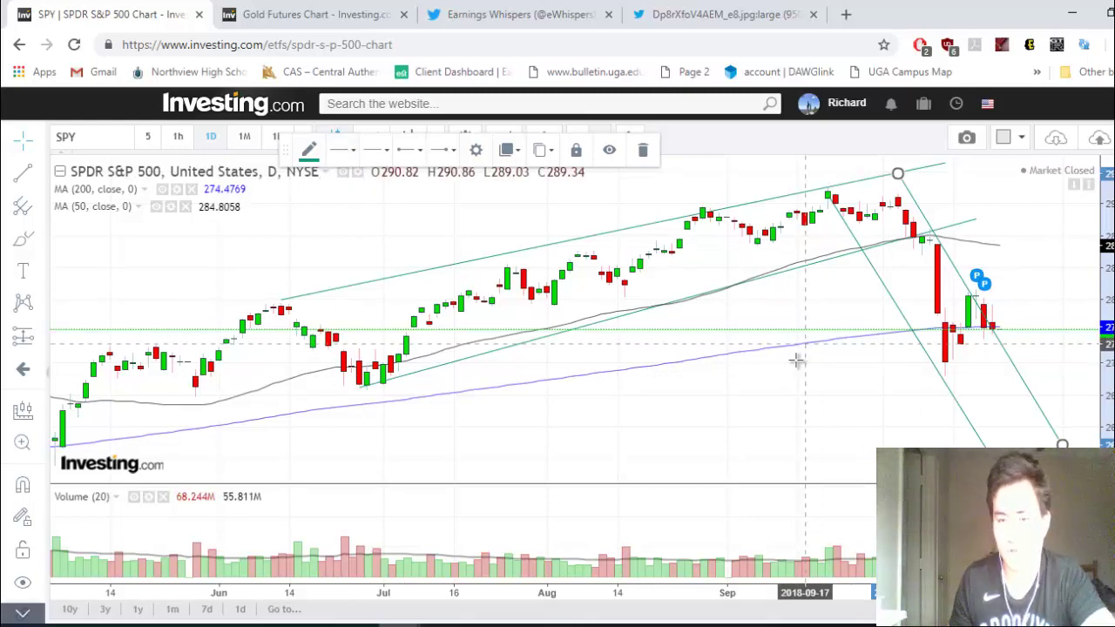
# Switch SPY to hourly candles and draw two descending trend lines along the decline, from October 3 and October 4 to October 12.
pyautogui.click(178, 141)
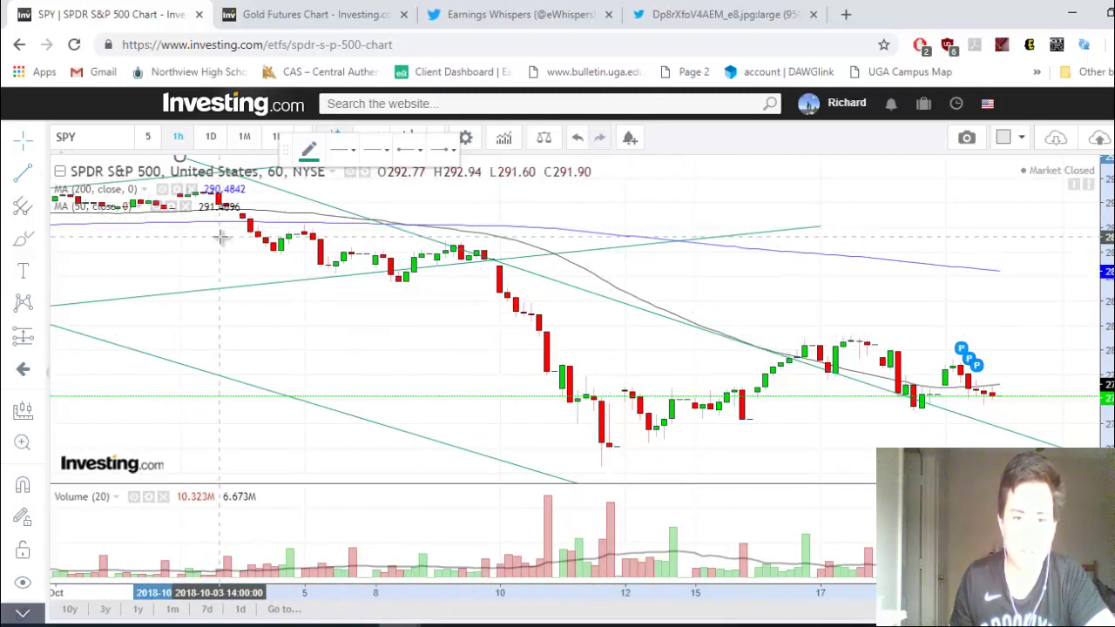
pyautogui.click(220, 235)
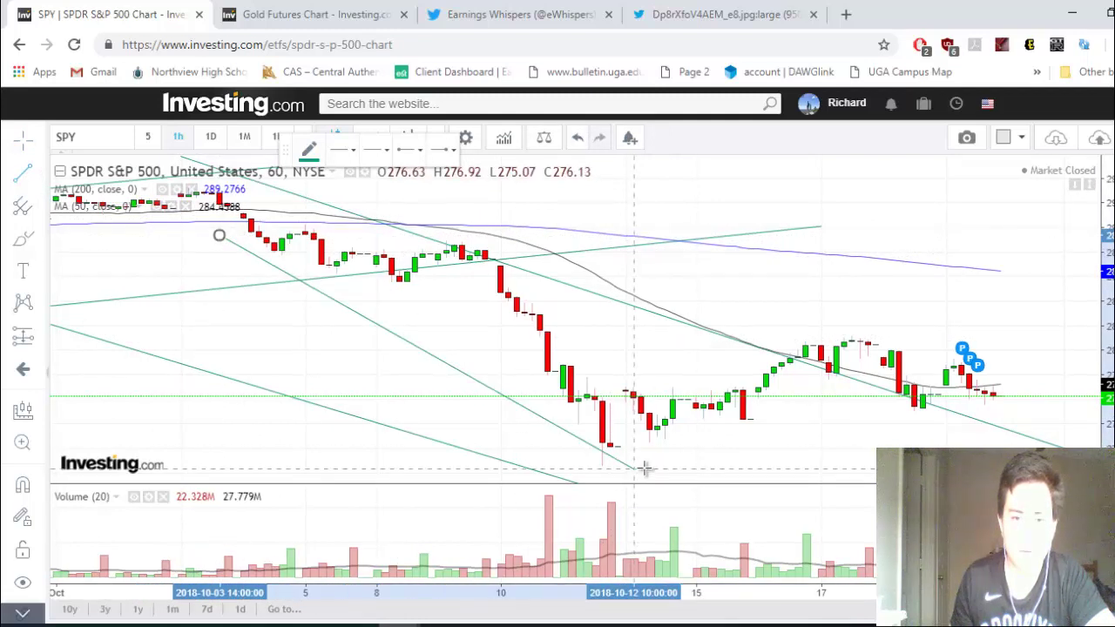
pyautogui.click(640, 468)
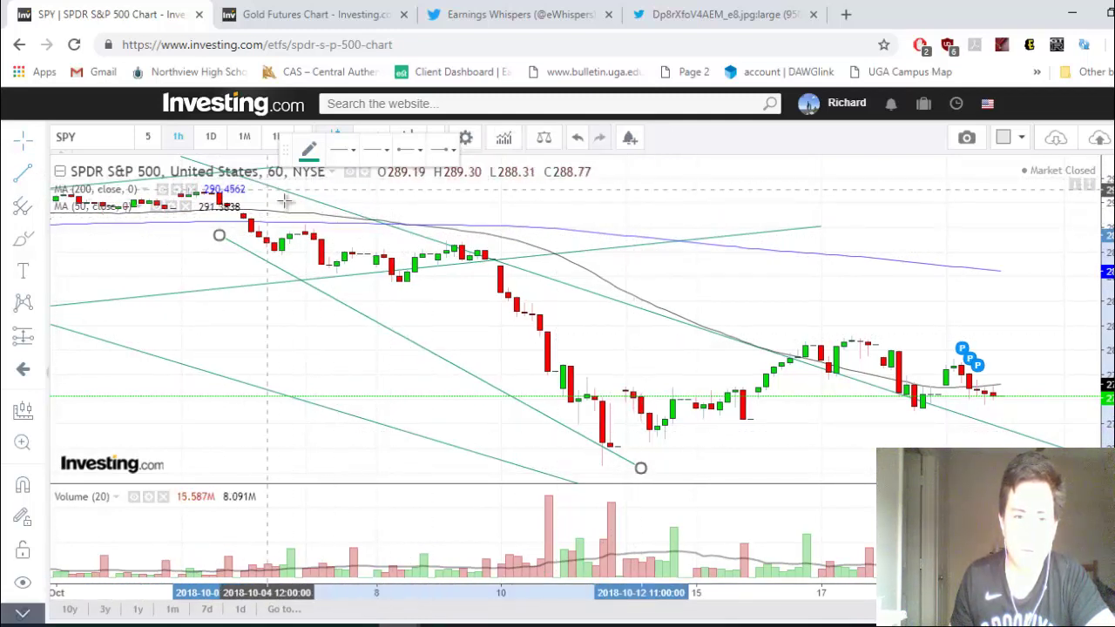
pyautogui.click(266, 189)
pyautogui.click(673, 441)
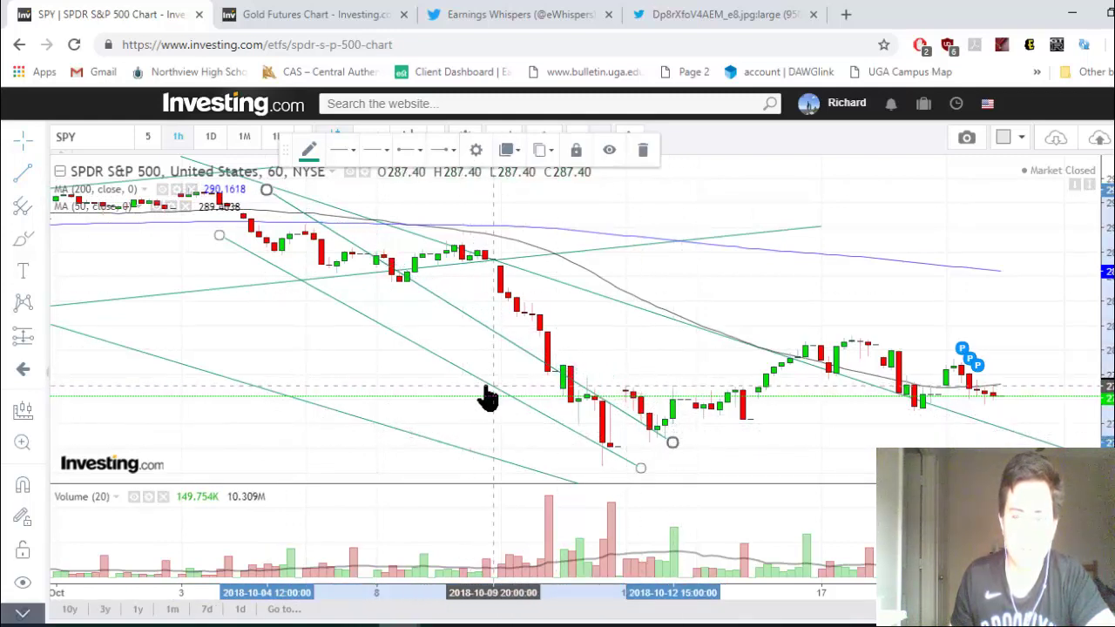
# Delete the two trend lines drawn on the hourly chart and return SPY to the daily interval.
pyautogui.click(531, 340)
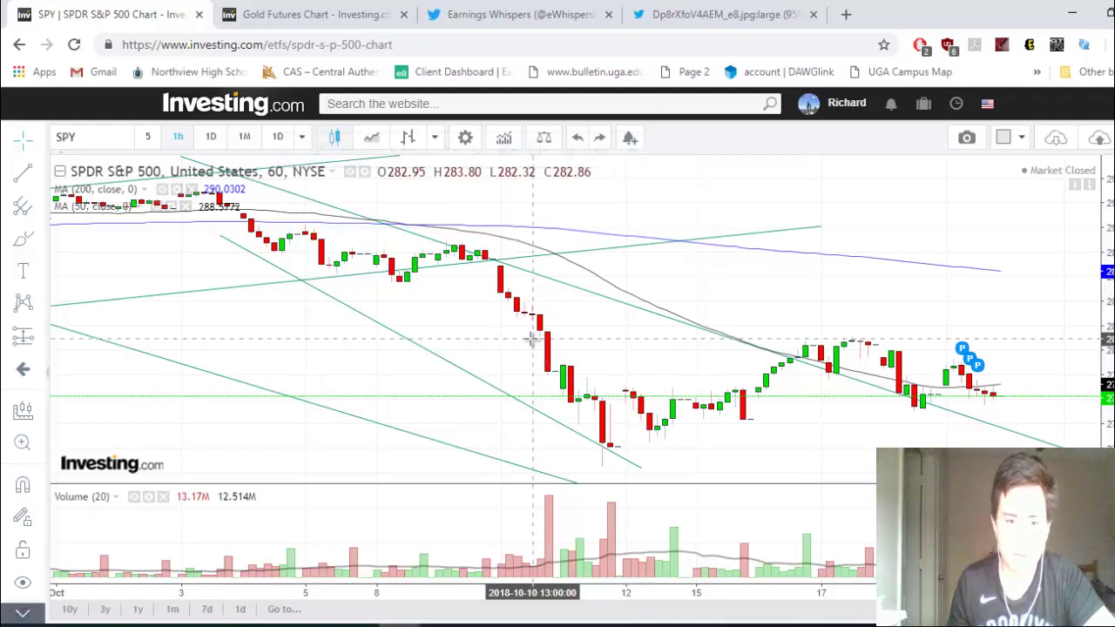
pyautogui.click(211, 138)
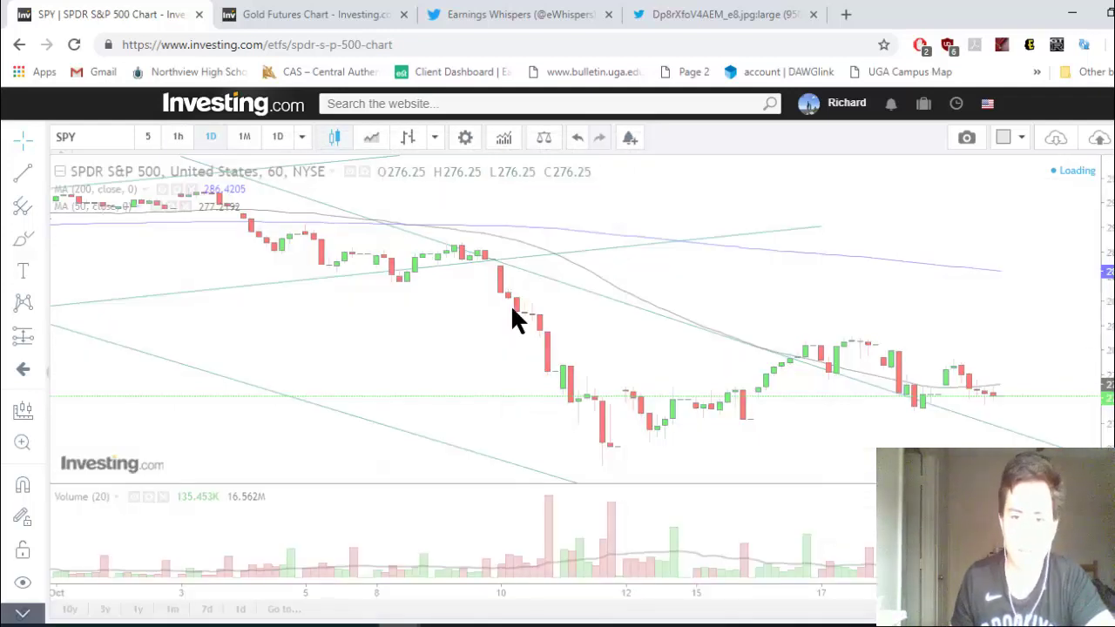
# Check the topic list in the note for what follows trend lines and ranges, and return to the SPY chart.
pyautogui.moveTo(694, 624)
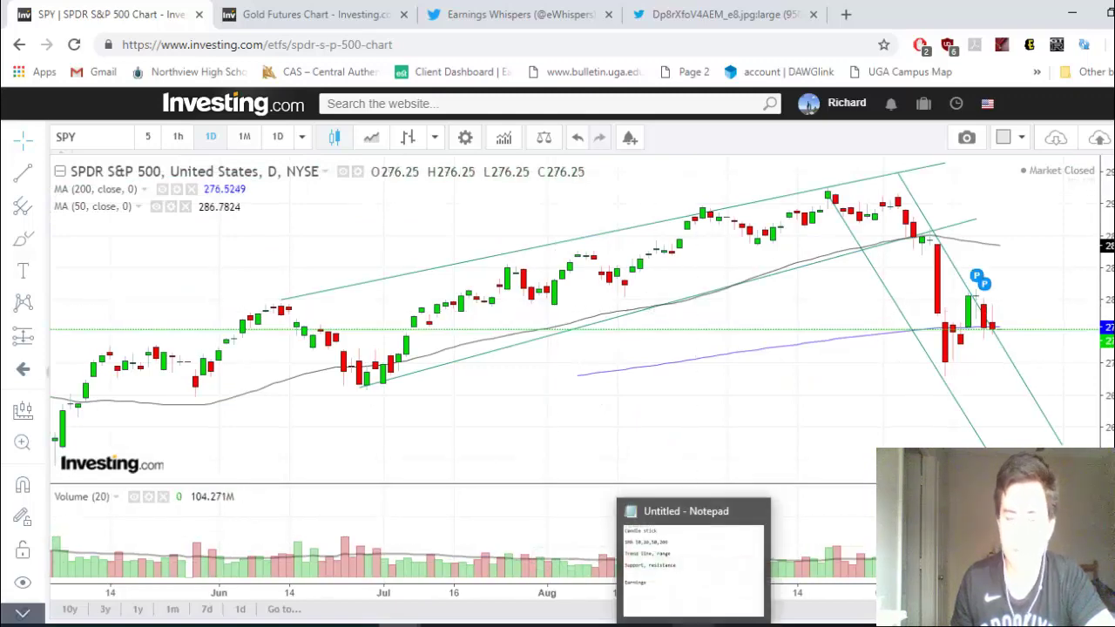
pyautogui.click(696, 558)
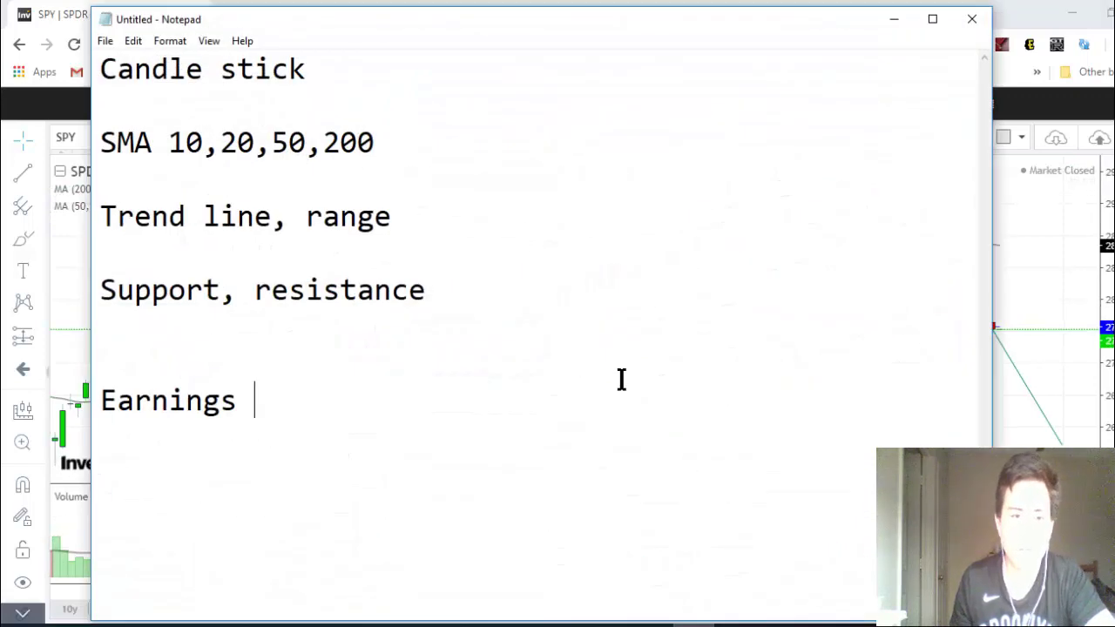
pyautogui.click(901, 16)
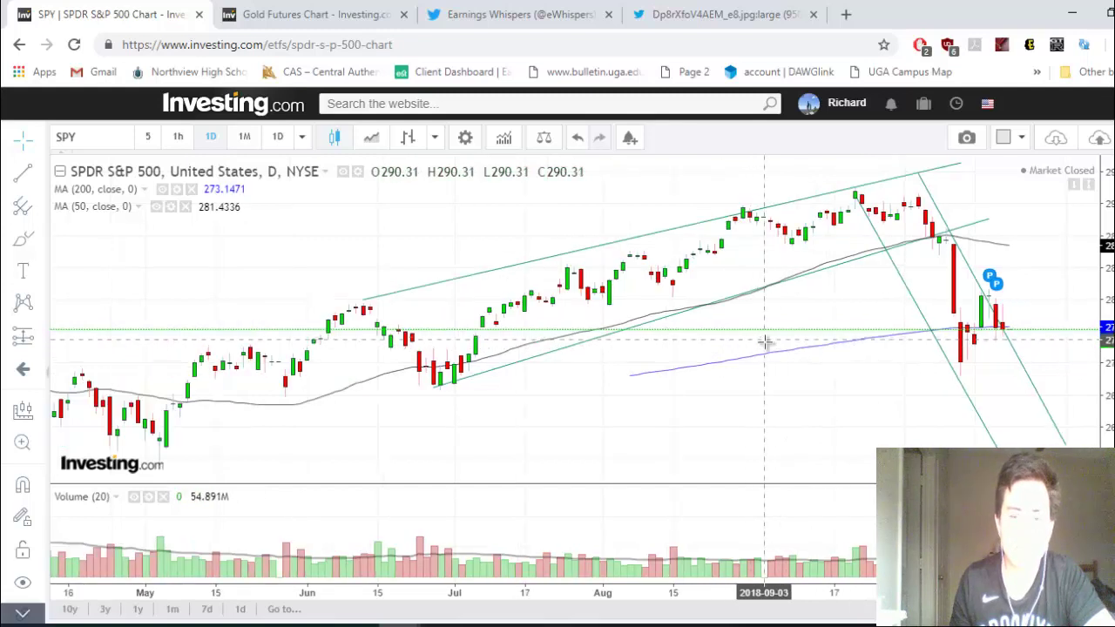
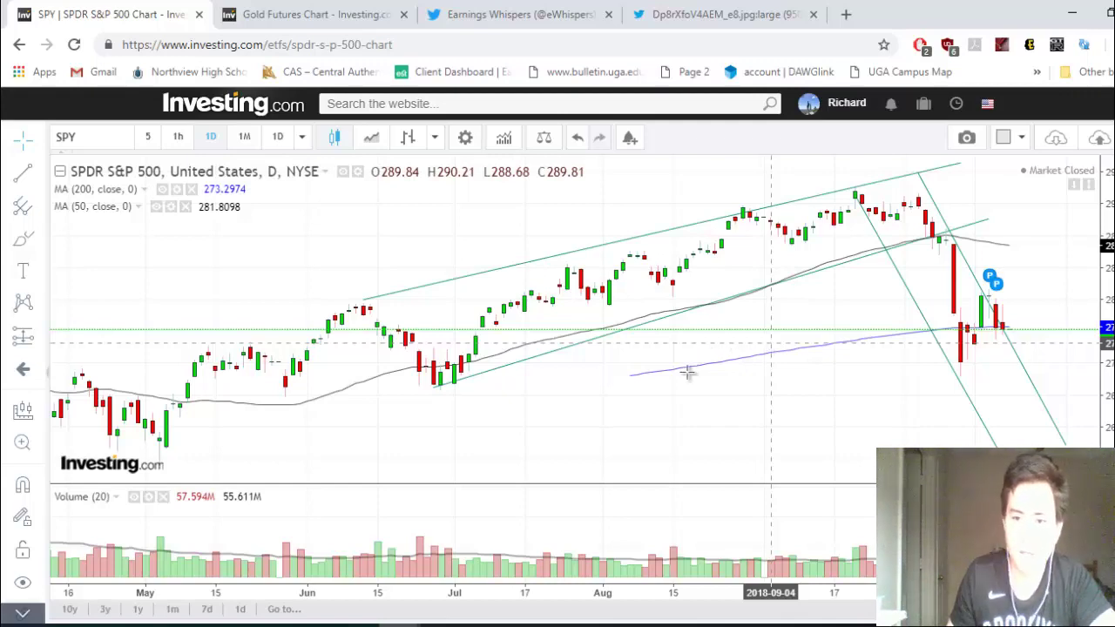
# Draw a roughly horizontal support line on the daily SPY chart near the October lows, from August 20 to past the latest candles.
pyautogui.scroll(-1, 573, 448)
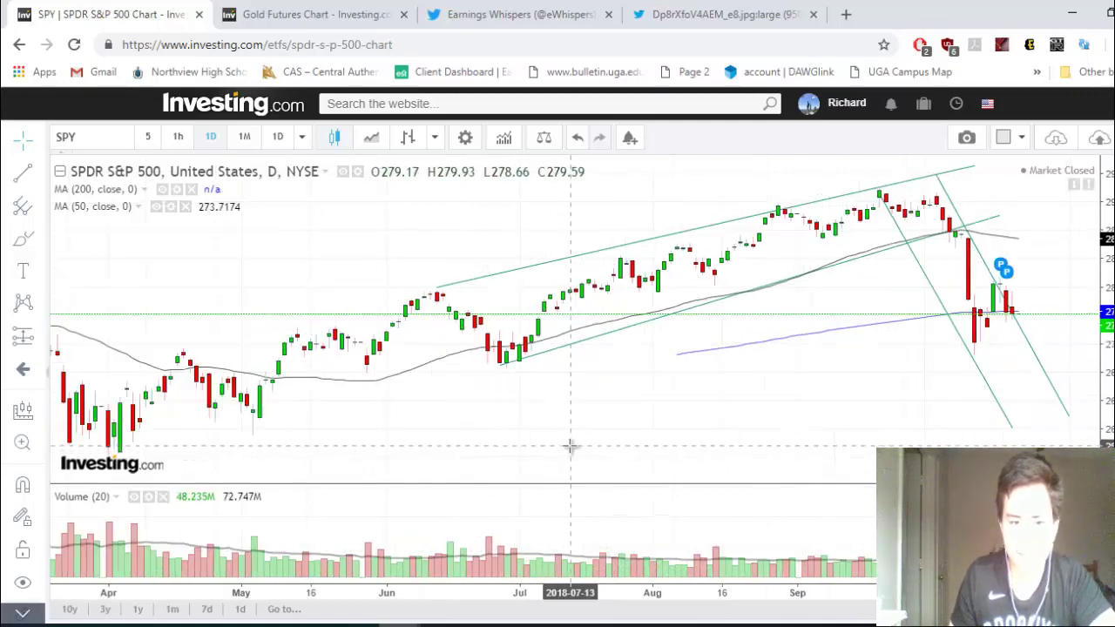
pyautogui.scroll(1, 734, 423)
pyautogui.scroll(-1, 814, 386)
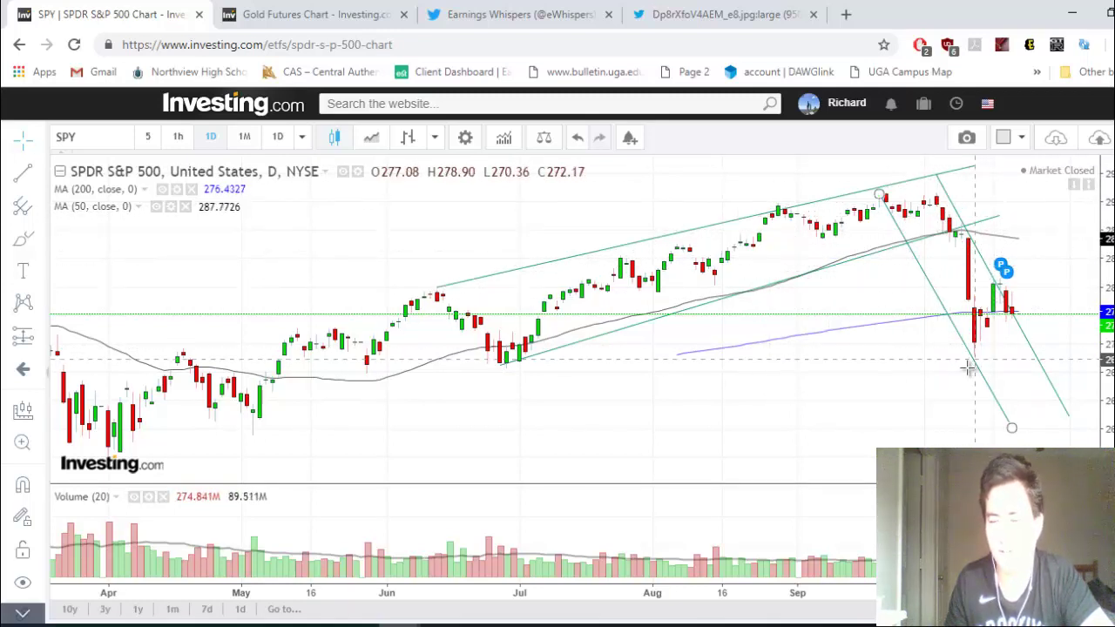
pyautogui.scroll(2, 973, 377)
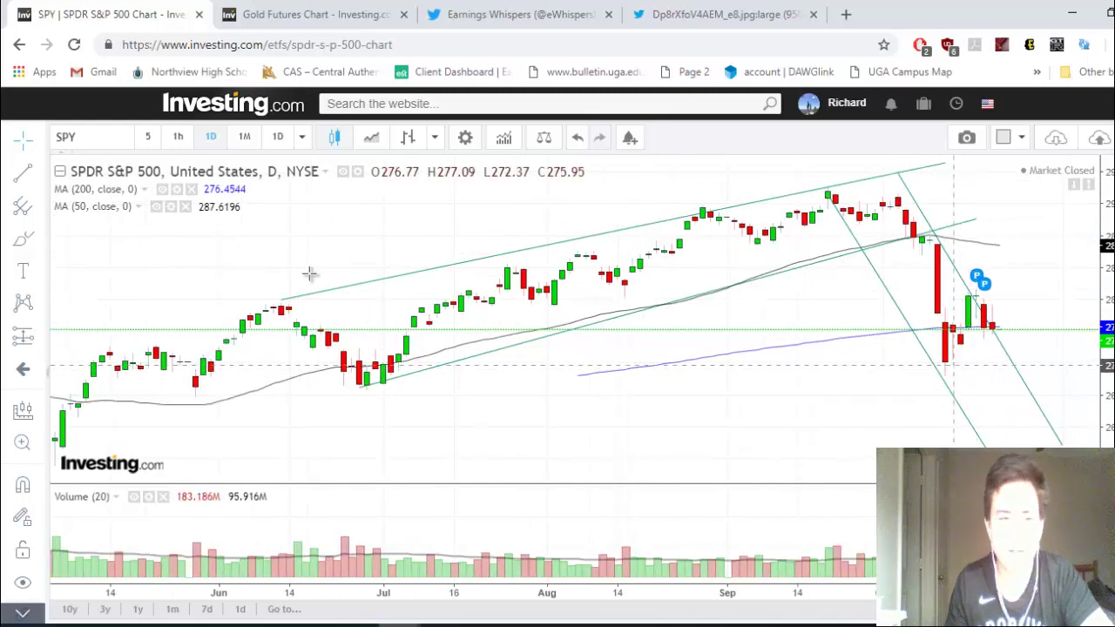
pyautogui.click(24, 174)
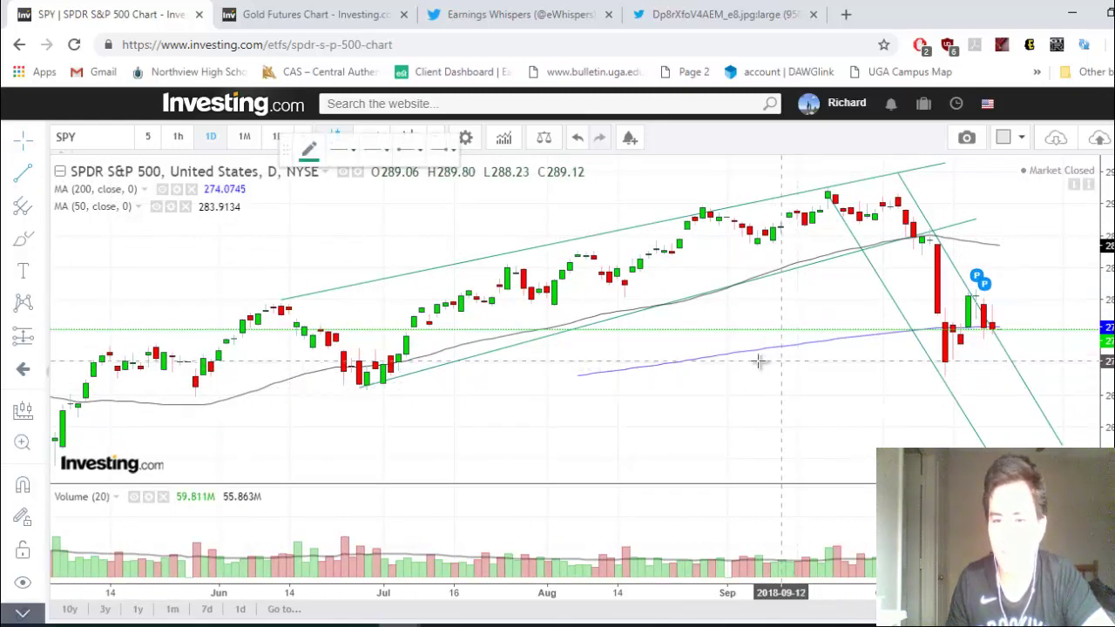
pyautogui.click(648, 353)
pyautogui.click(1092, 351)
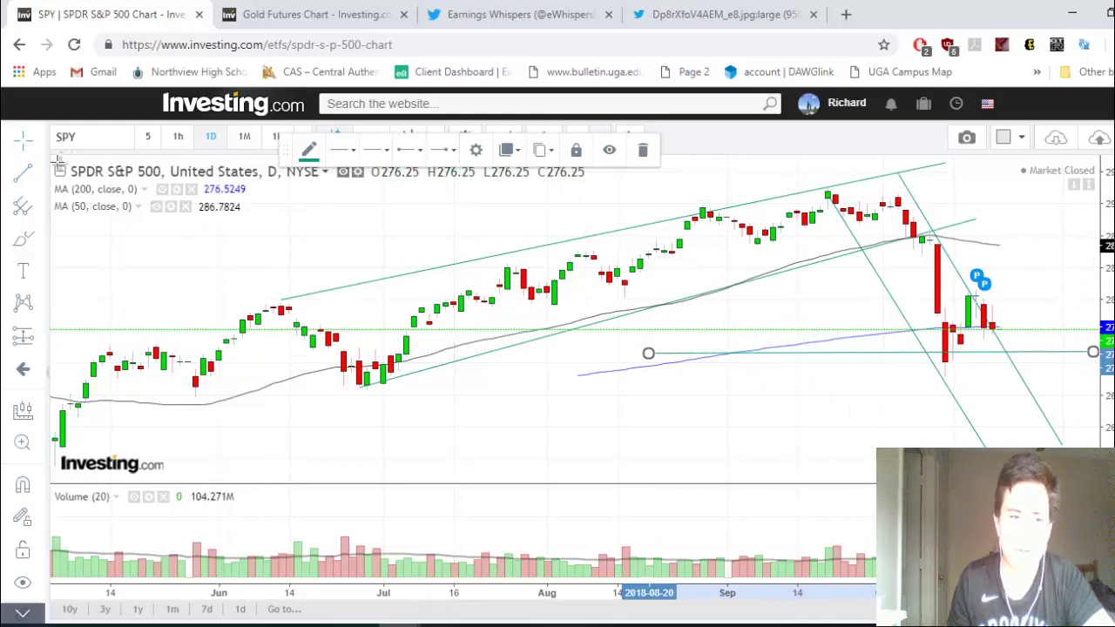
# Draw a roughly horizontal resistance line on SPY at the mid-October rebound high, from August 20 to past the latest candles.
pyautogui.click(806, 324)
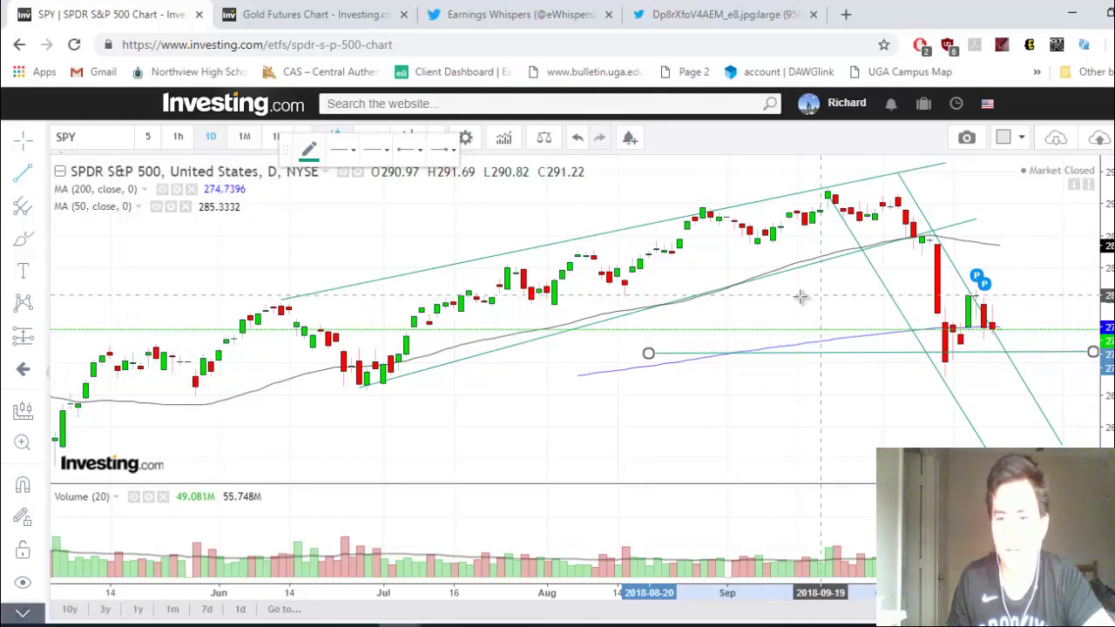
pyautogui.click(649, 298)
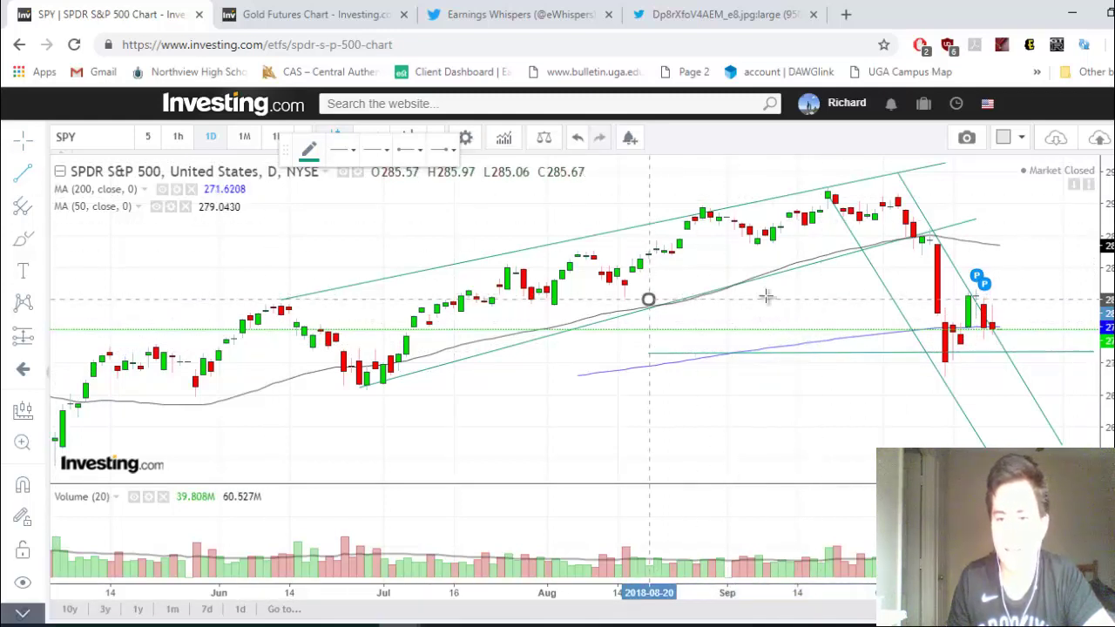
pyautogui.click(1093, 294)
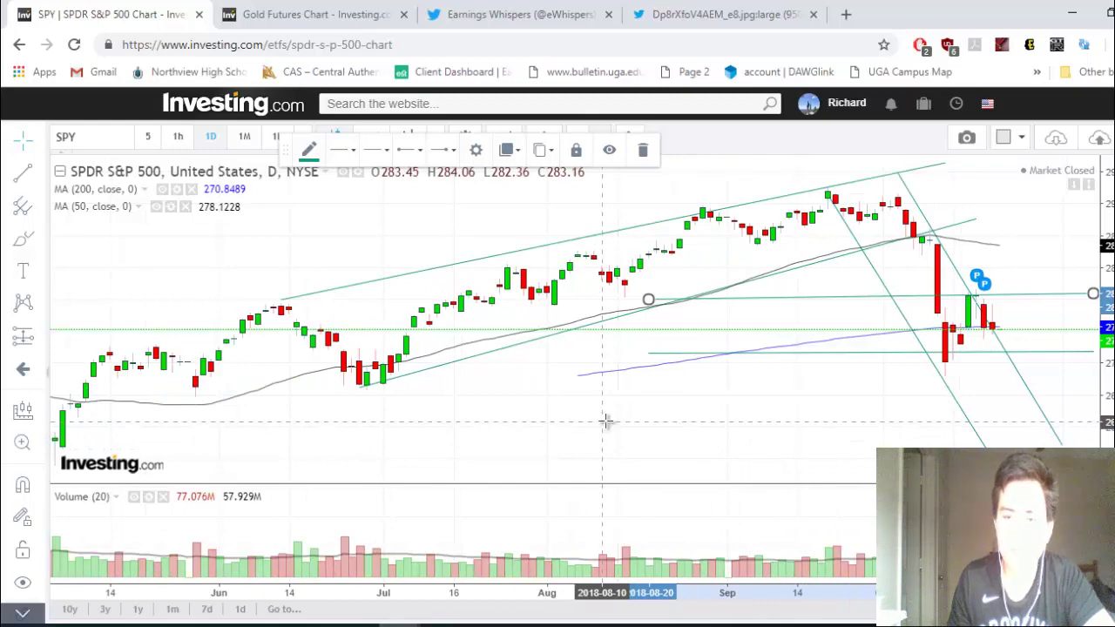
pyautogui.scroll(1, 638, 428)
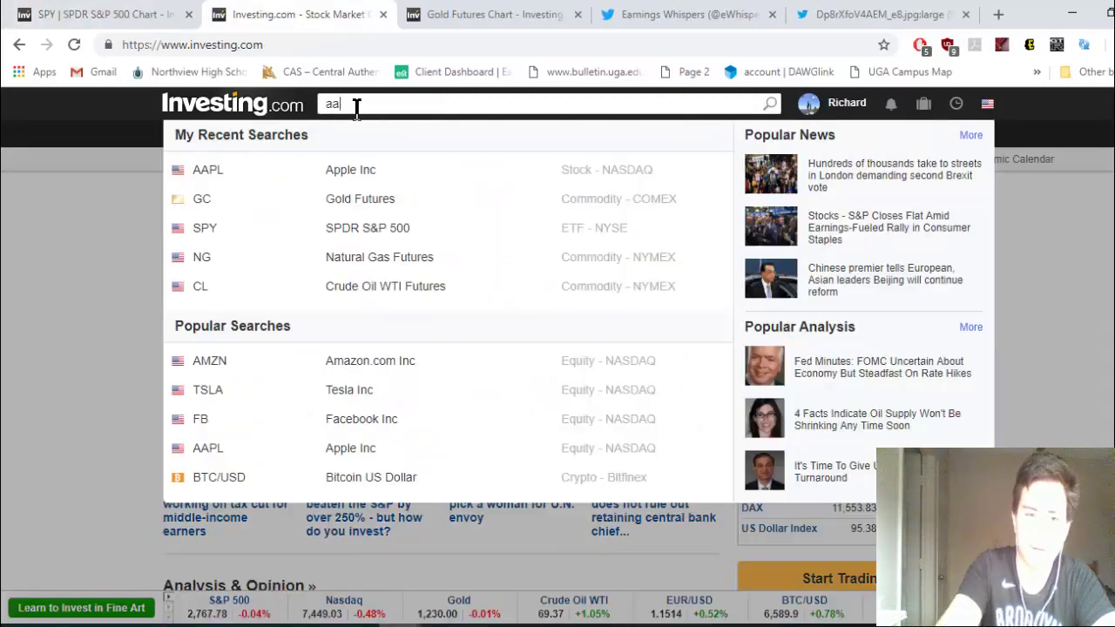
# Find Apple Inc (AAPL) on NASDAQ in a separate browser tab and open its streaming chart in full screen.
pyautogui.click(364, 186)
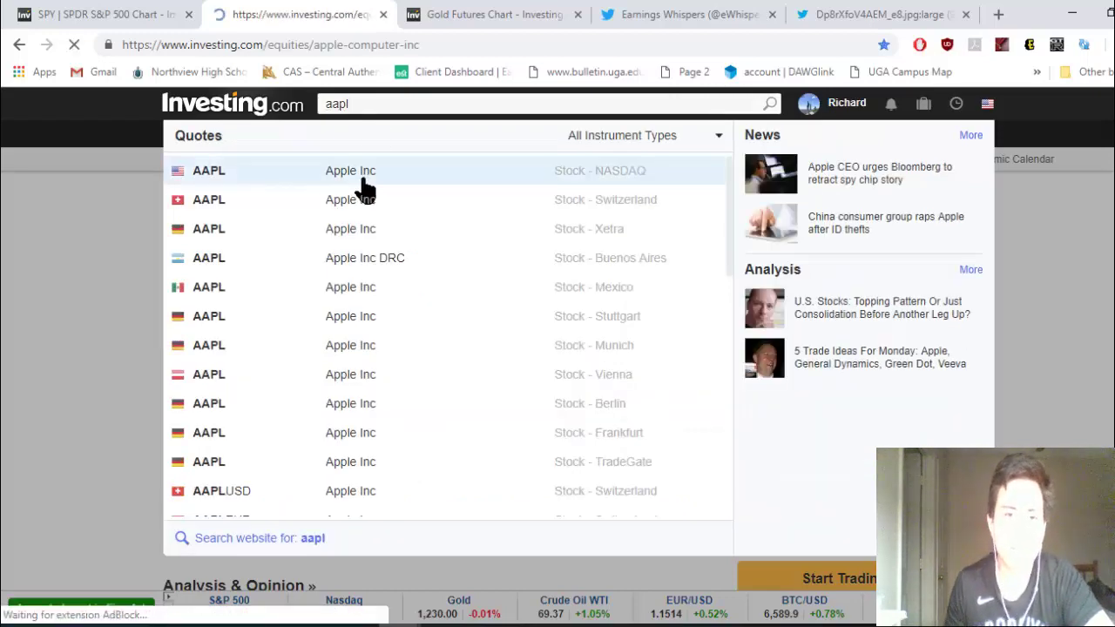
pyautogui.scroll(-3, 131, 314)
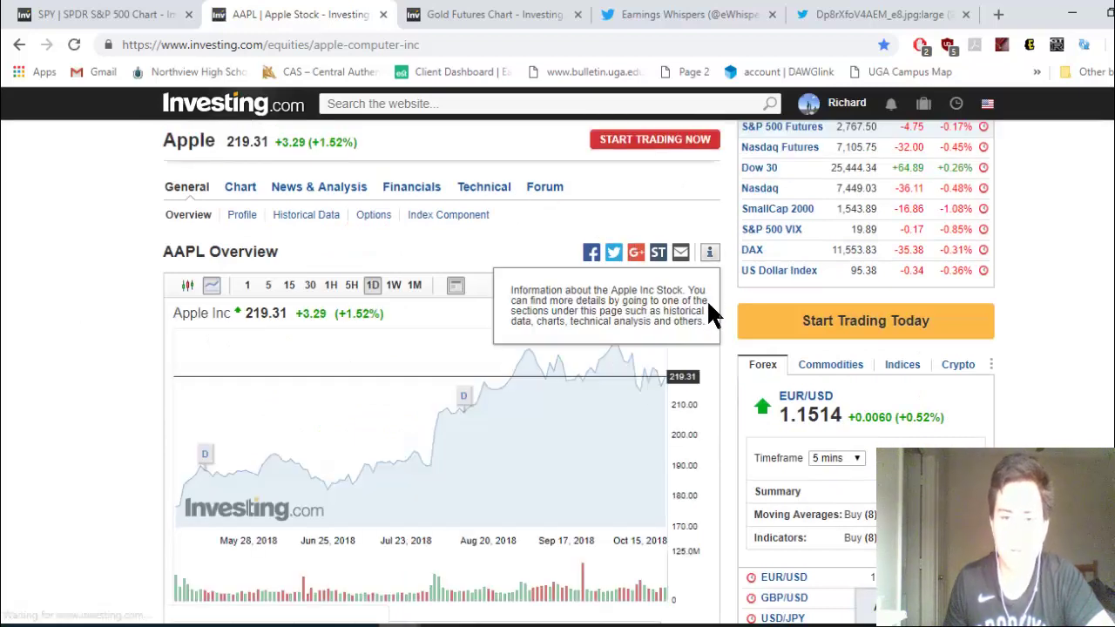
pyautogui.click(244, 188)
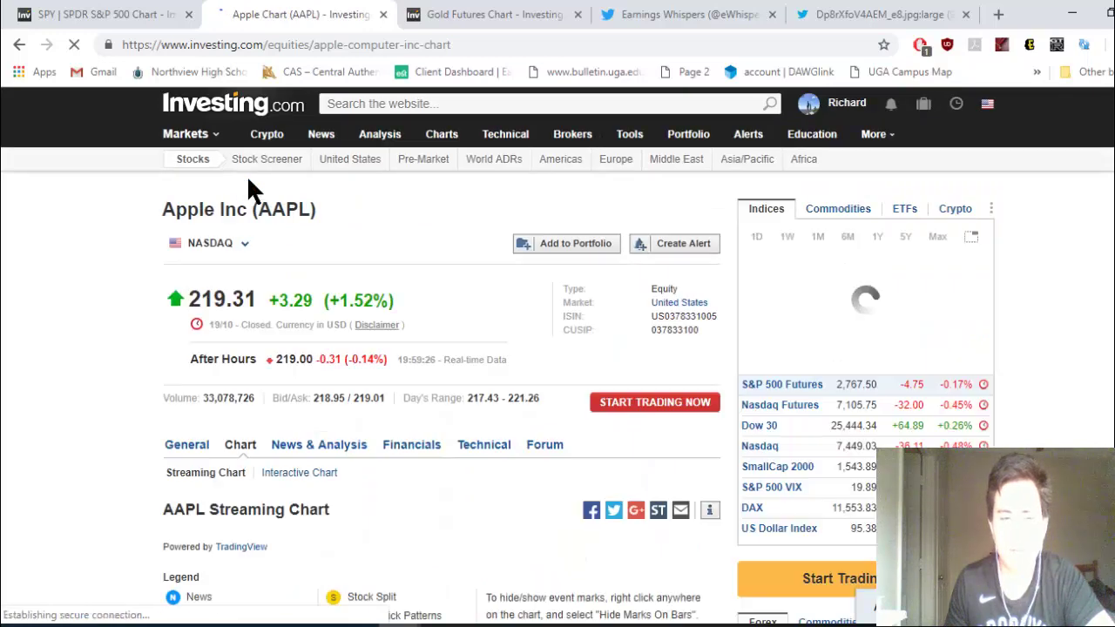
pyautogui.scroll(-1, 49, 371)
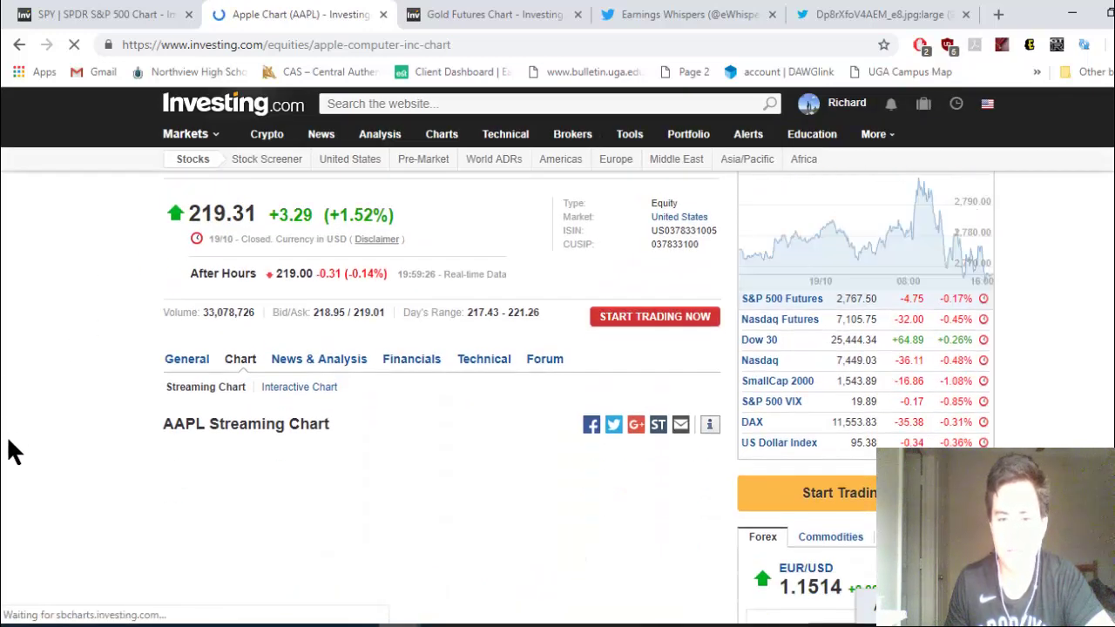
pyautogui.scroll(-2, 34, 301)
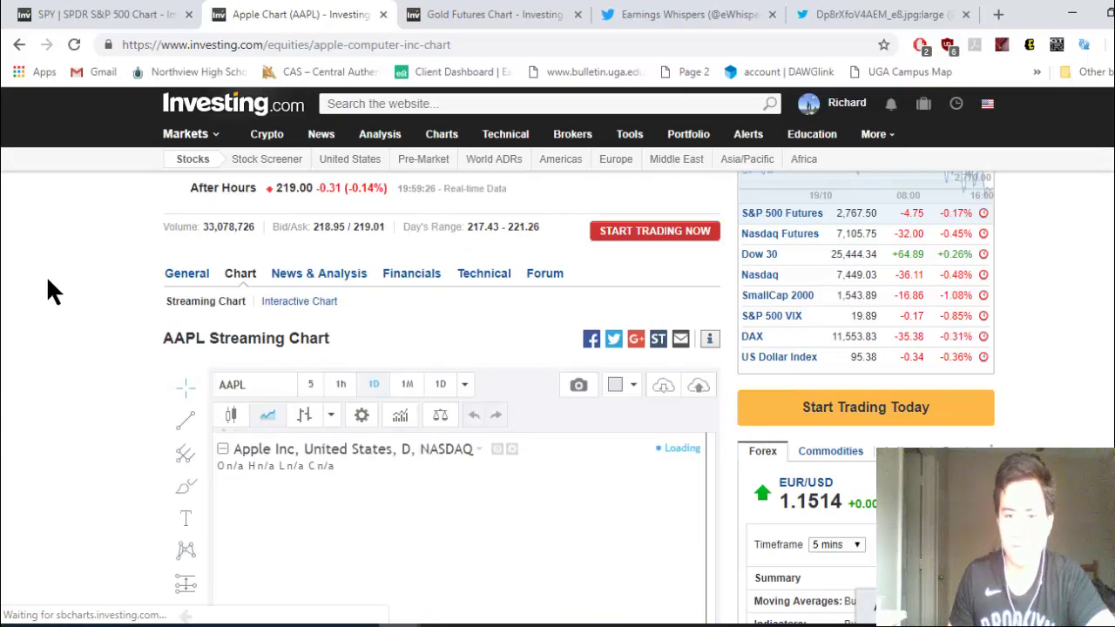
pyautogui.click(705, 387)
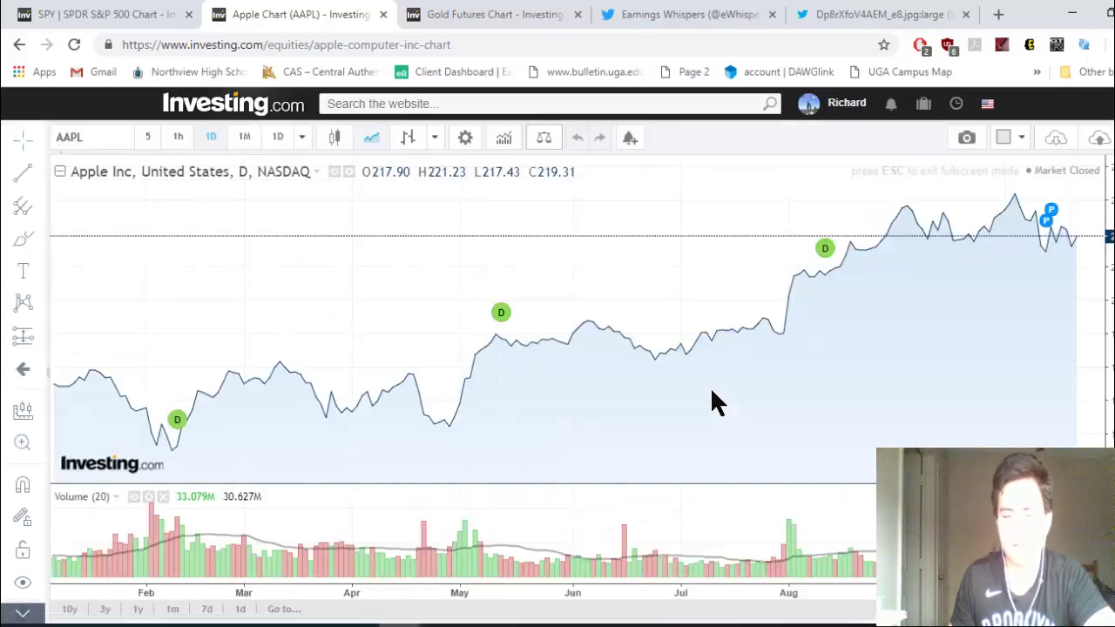
# Display the AAPL chart as candlesticks at the one-hour interval, showing the October price action.
pyautogui.click(335, 137)
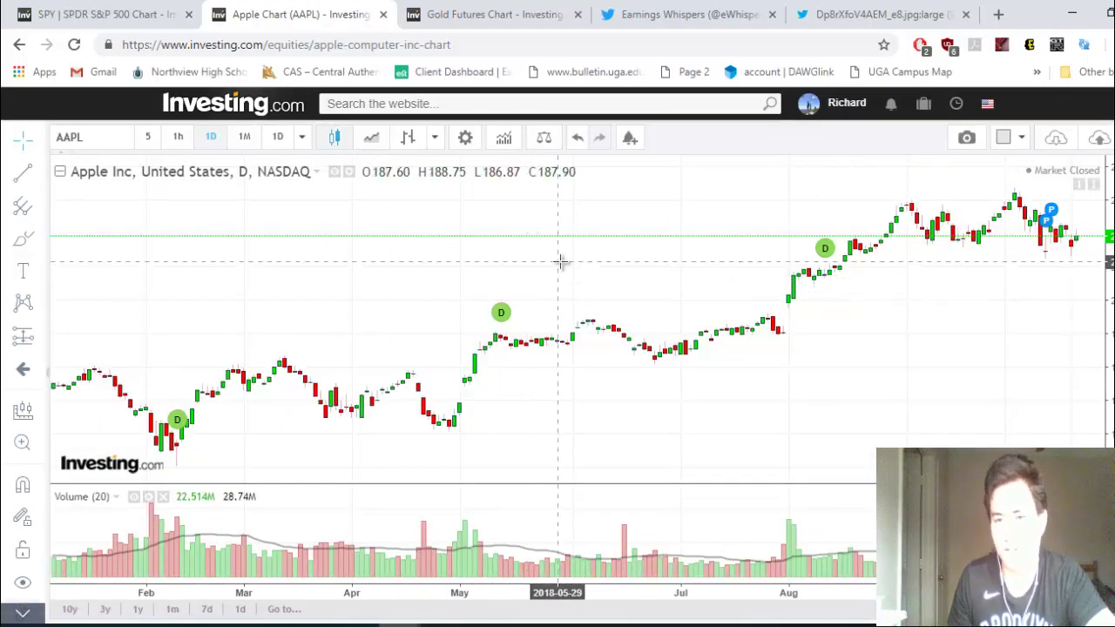
pyautogui.scroll(5, 560, 261)
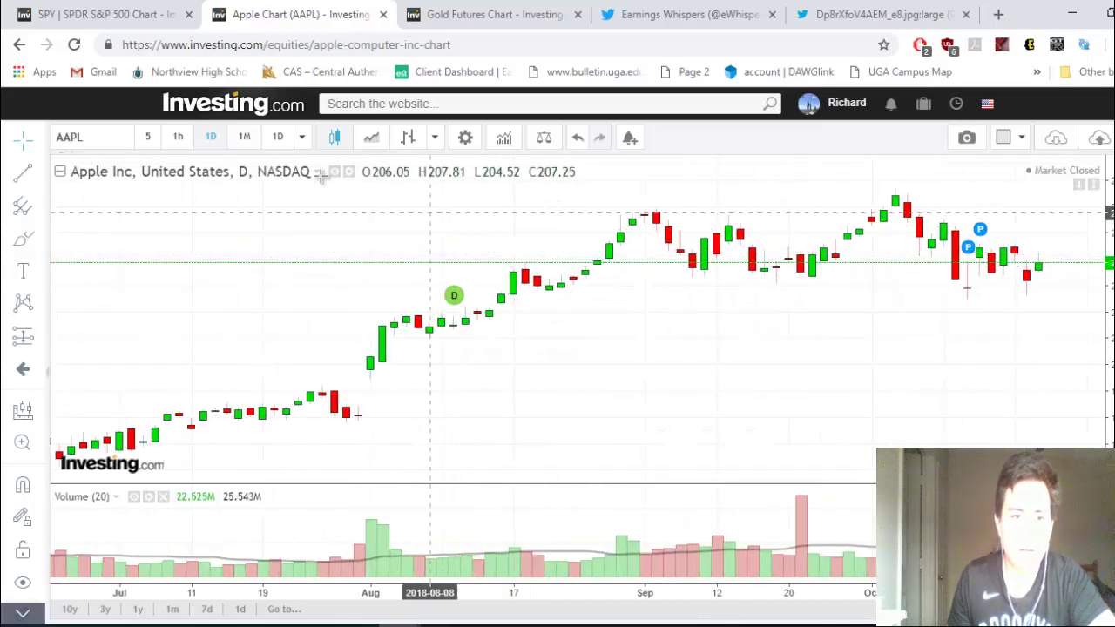
pyautogui.click(179, 138)
pyautogui.scroll(-3, 670, 261)
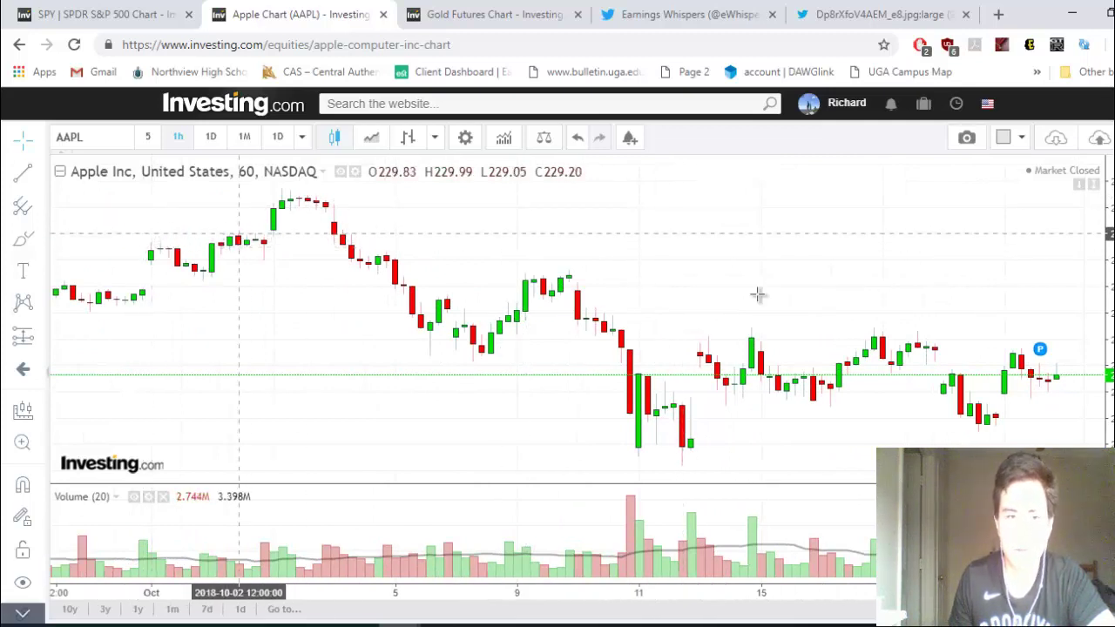
# Draw horizontal lines on hourly AAPL: support at the October 11 lows from October 8, and resistance at the October 3 peak from September 28.
pyautogui.click(21, 174)
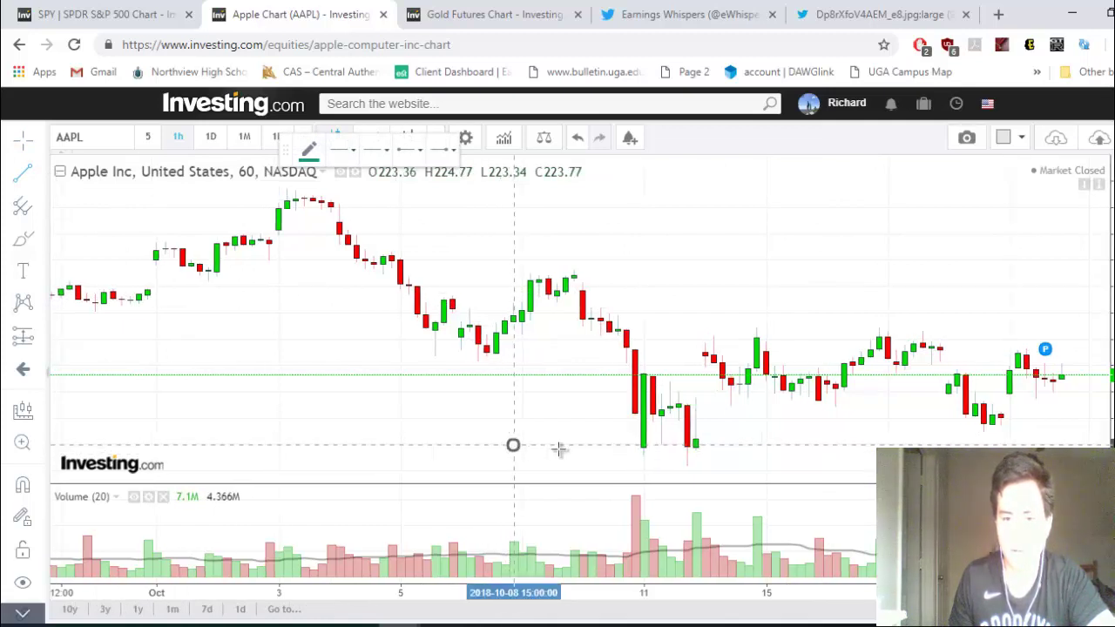
pyautogui.click(1070, 445)
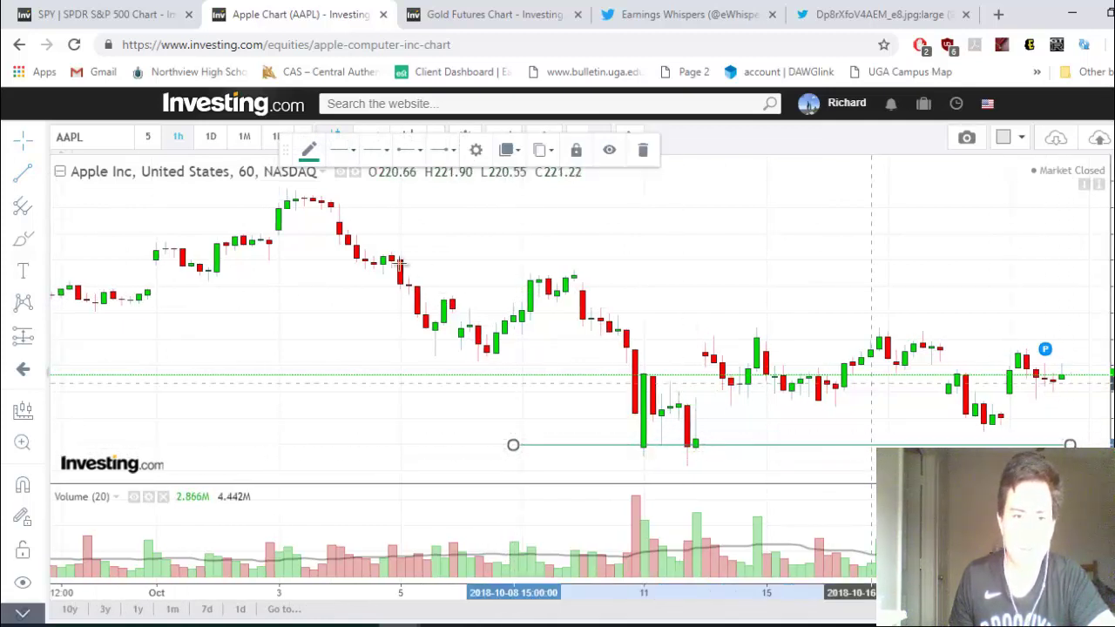
pyautogui.click(24, 175)
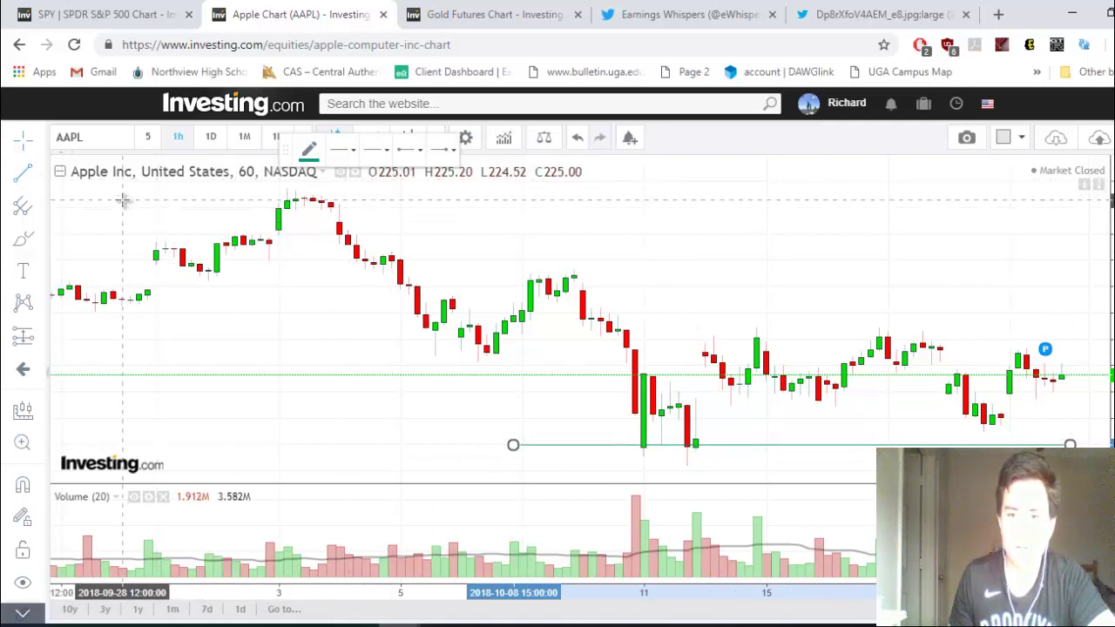
pyautogui.click(122, 200)
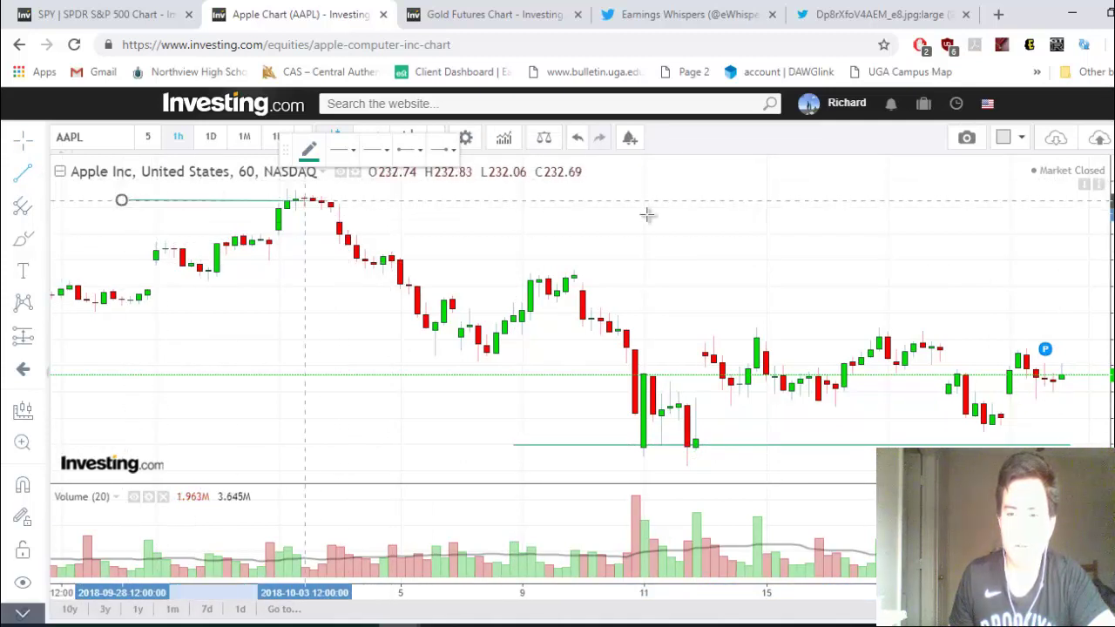
pyautogui.click(1088, 199)
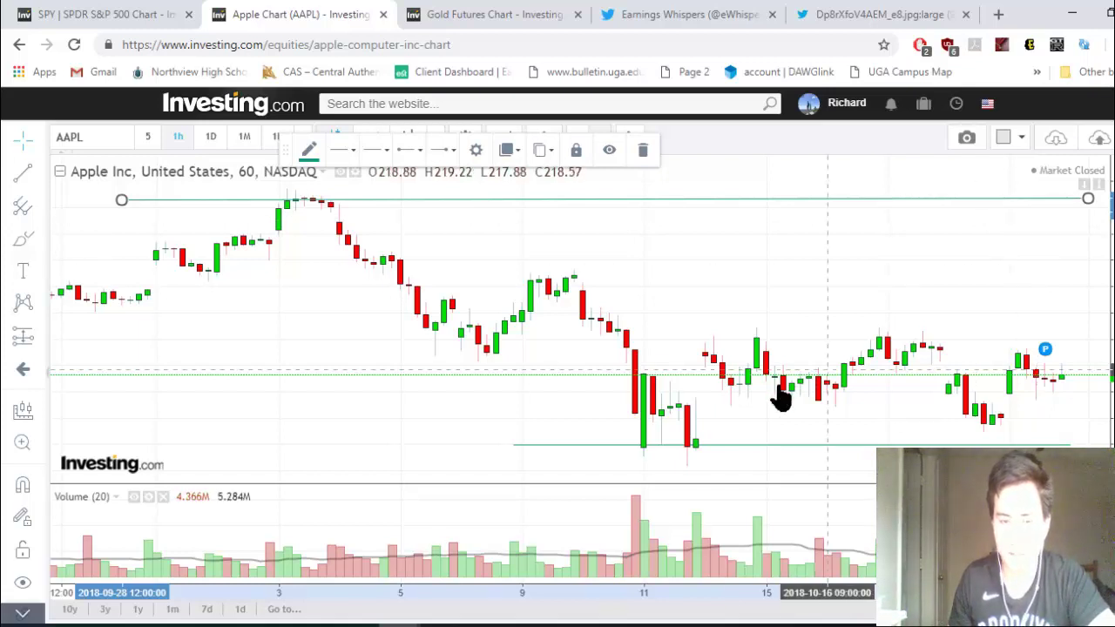
# Draw a nearly horizontal resistance line along AAPL's October 9 peak, from October 8 to past the latest candles.
pyautogui.moveTo(804, 388); pyautogui.dragTo(741, 325)
pyautogui.scroll(3, 745, 327)
pyautogui.scroll(1, 716, 344)
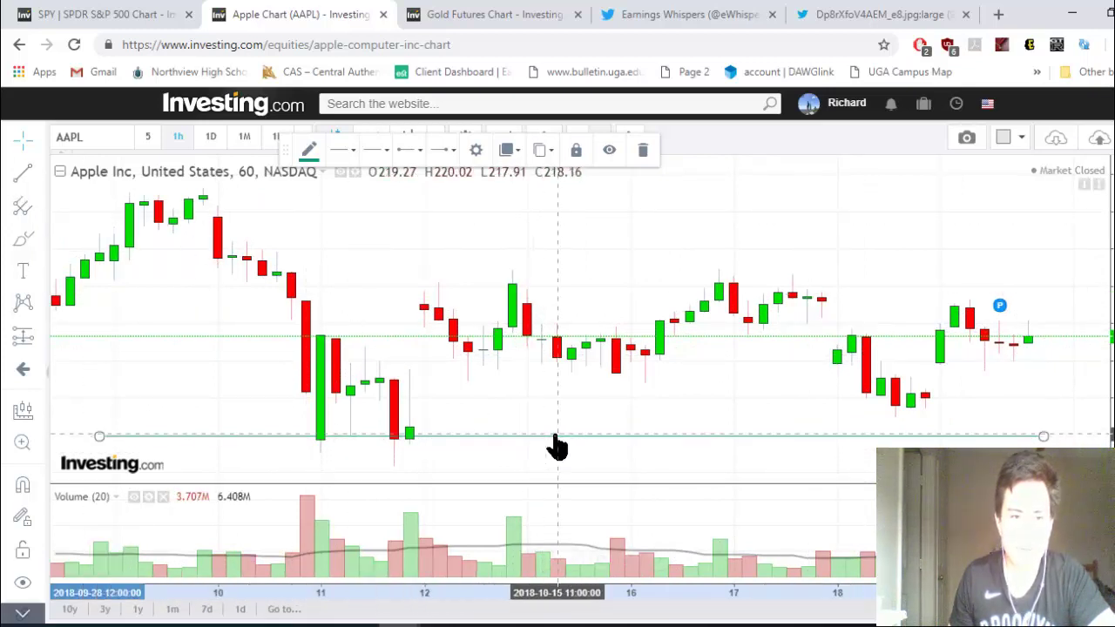
pyautogui.click(20, 180)
pyautogui.click(85, 201)
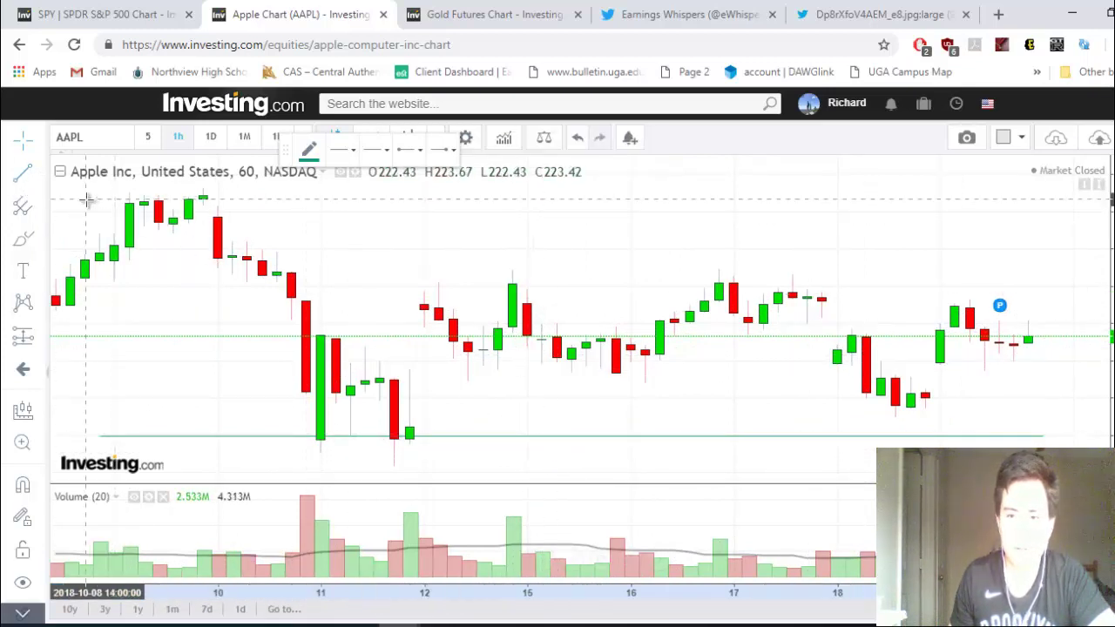
pyautogui.click(1089, 193)
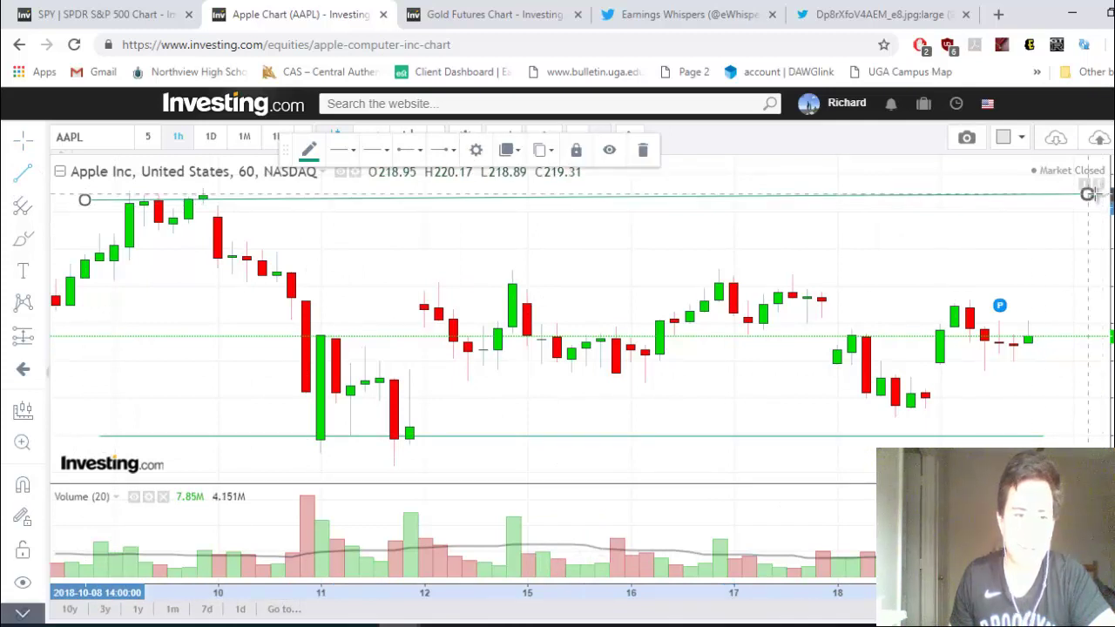
# Mark AAPL's recent range from October 11 onward with a horizontal support line at the October 18 low and a resistance line at the mid-October highs.
pyautogui.click(22, 180)
pyautogui.click(410, 406)
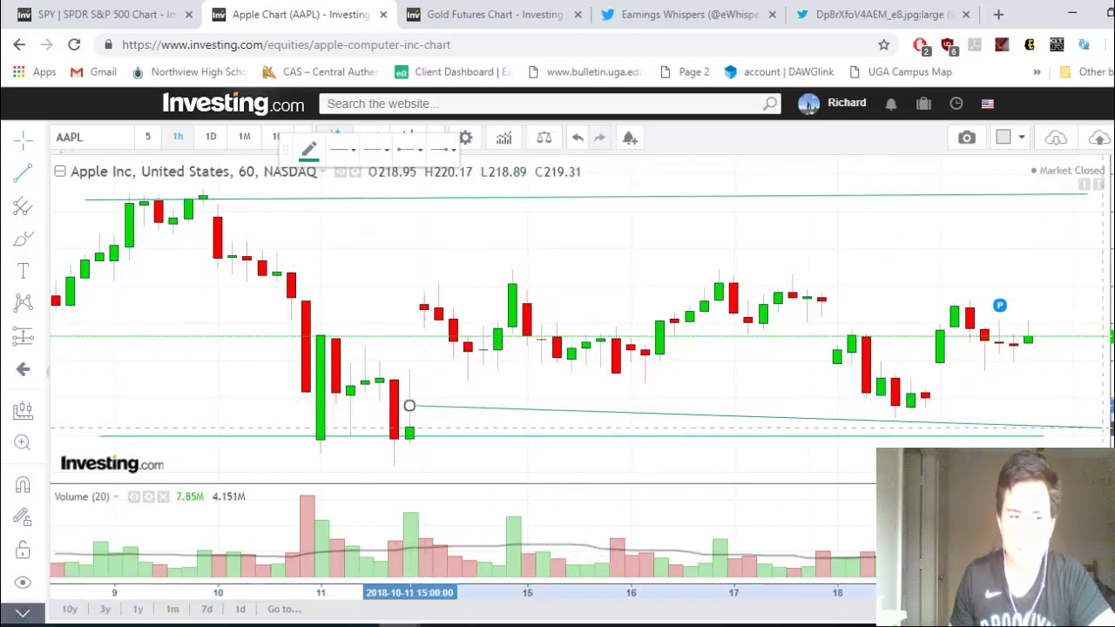
pyautogui.click(1072, 407)
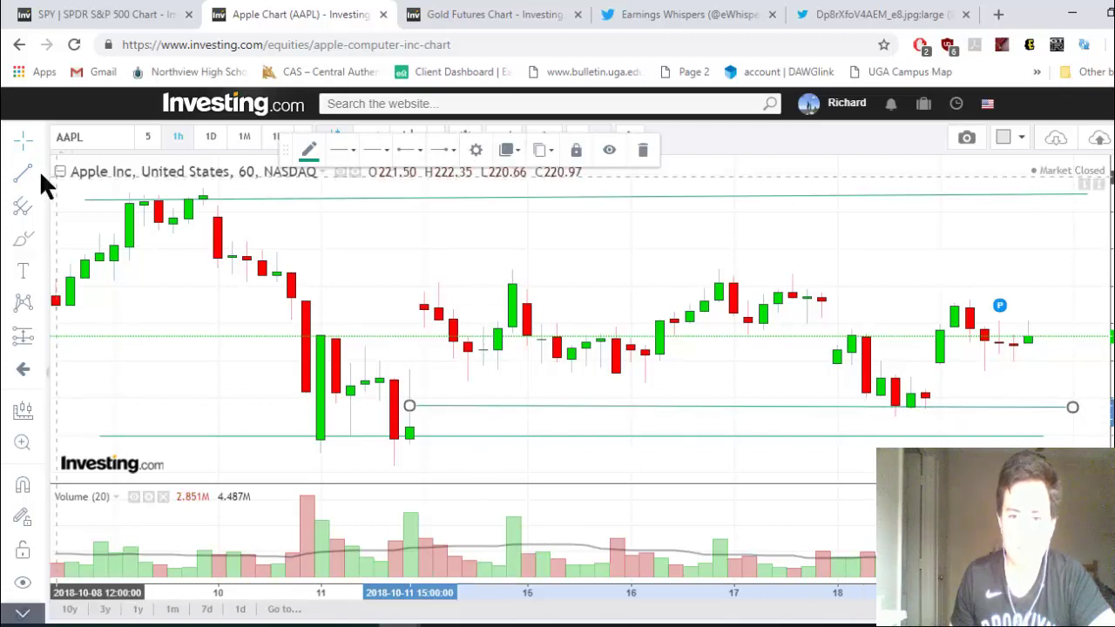
pyautogui.click(365, 268)
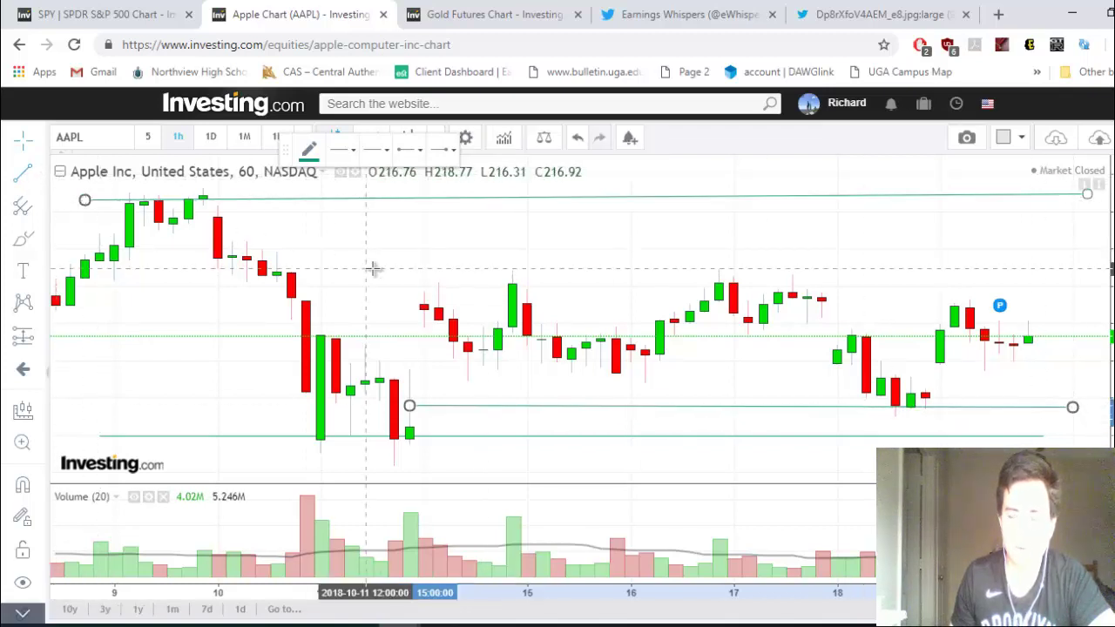
pyautogui.click(1089, 269)
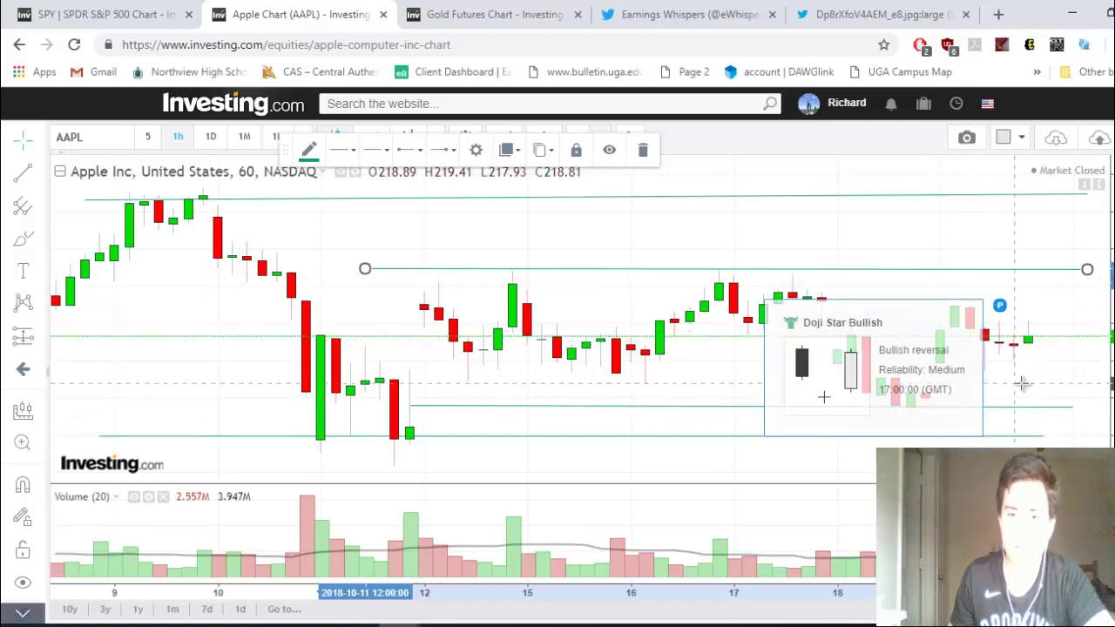
# Review the support and resistance lines across AAPL's October candles, and recap the trend line, support and resistance, and SMA topics in the Notepad note.
pyautogui.moveTo(787, 272)
pyautogui.scroll(-4, 785, 261)
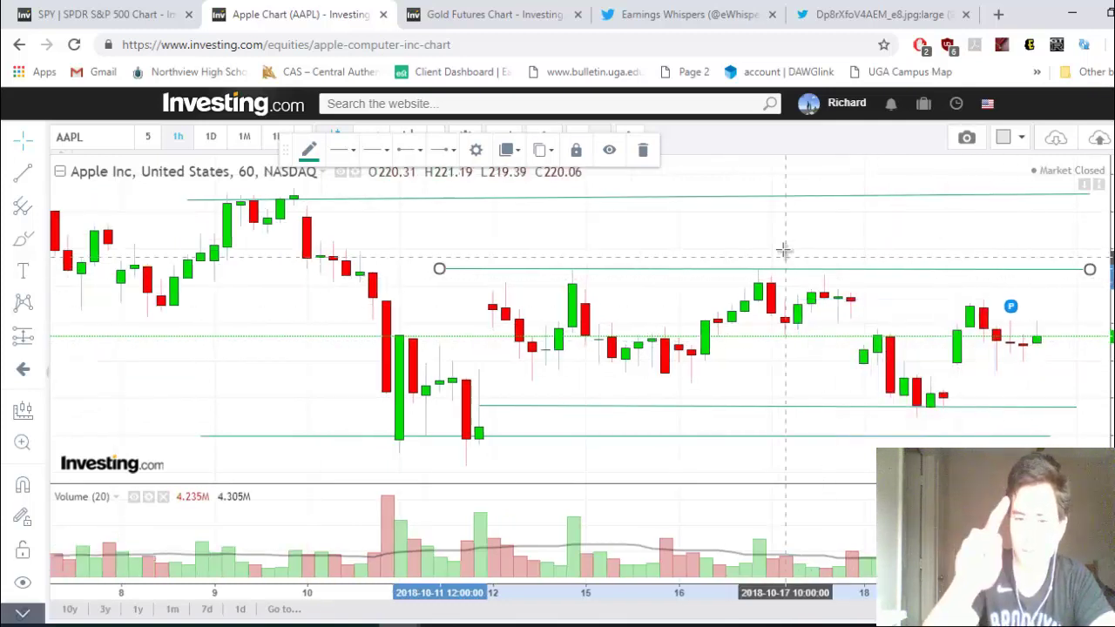
pyautogui.scroll(-1, 808, 287)
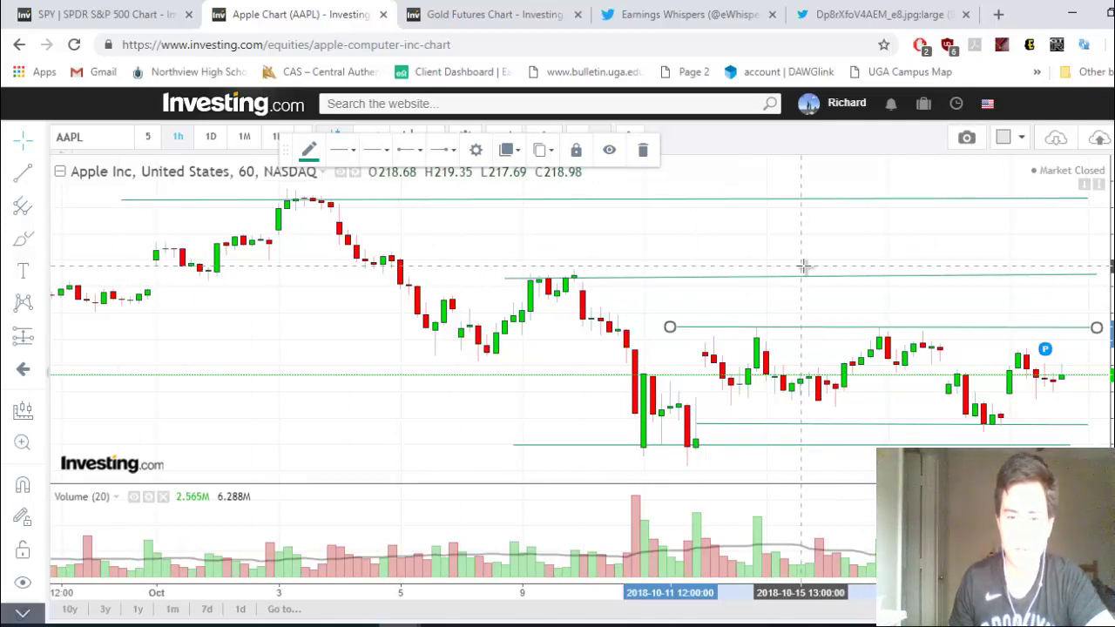
pyautogui.moveTo(888, 222); pyautogui.dragTo(647, 238)
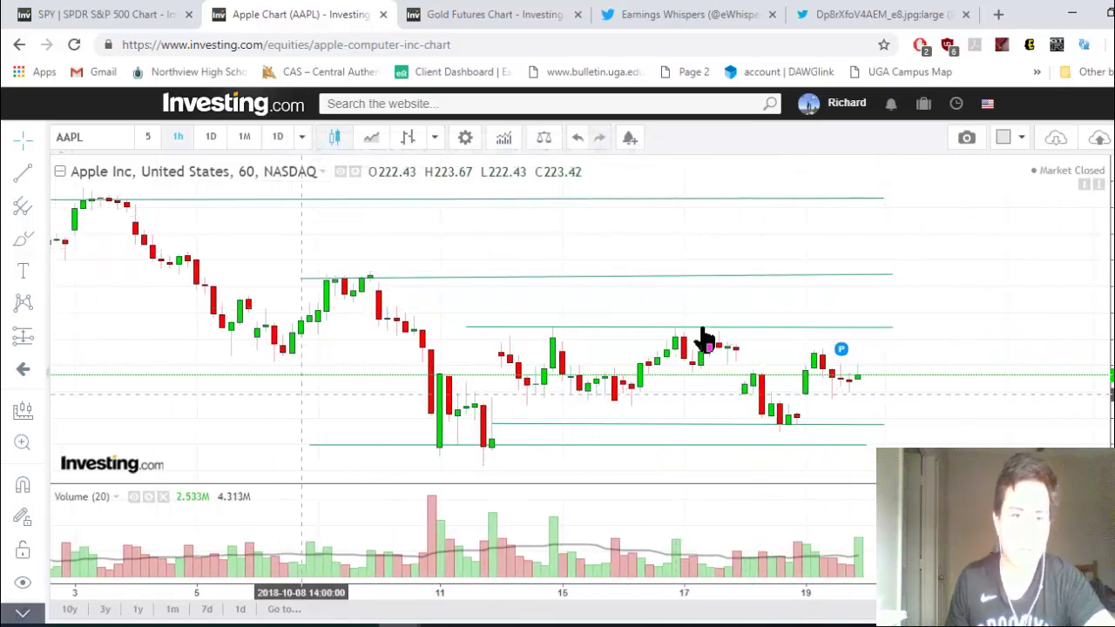
pyautogui.click(697, 624)
pyautogui.moveTo(392, 218); pyautogui.dragTo(104, 176)
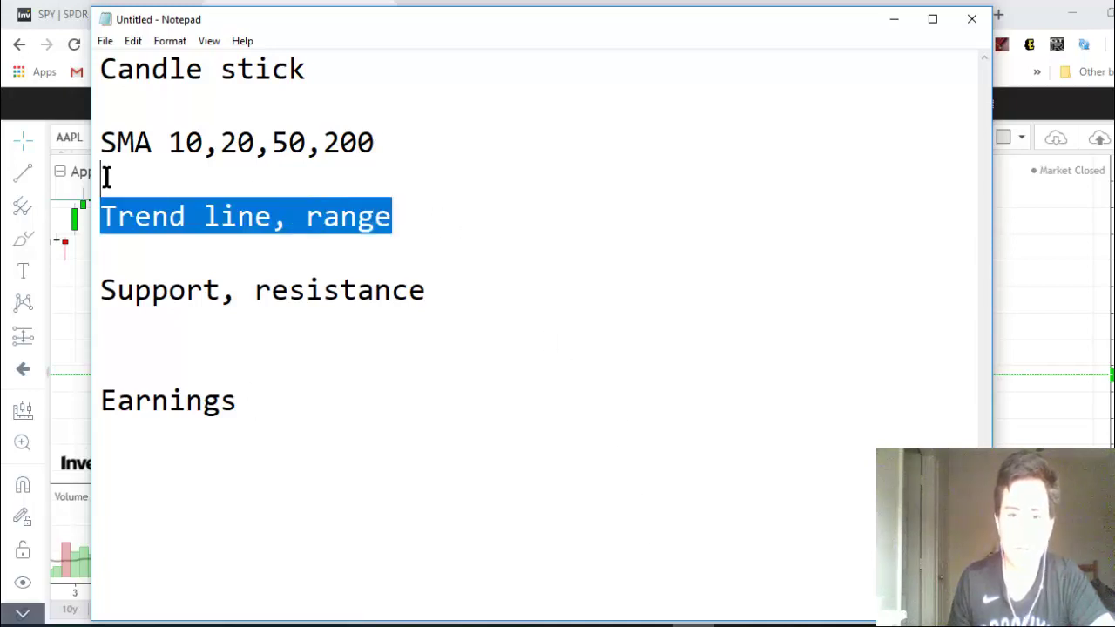
pyautogui.moveTo(562, 298); pyautogui.dragTo(209, 266)
pyautogui.moveTo(419, 148); pyautogui.dragTo(206, 143)
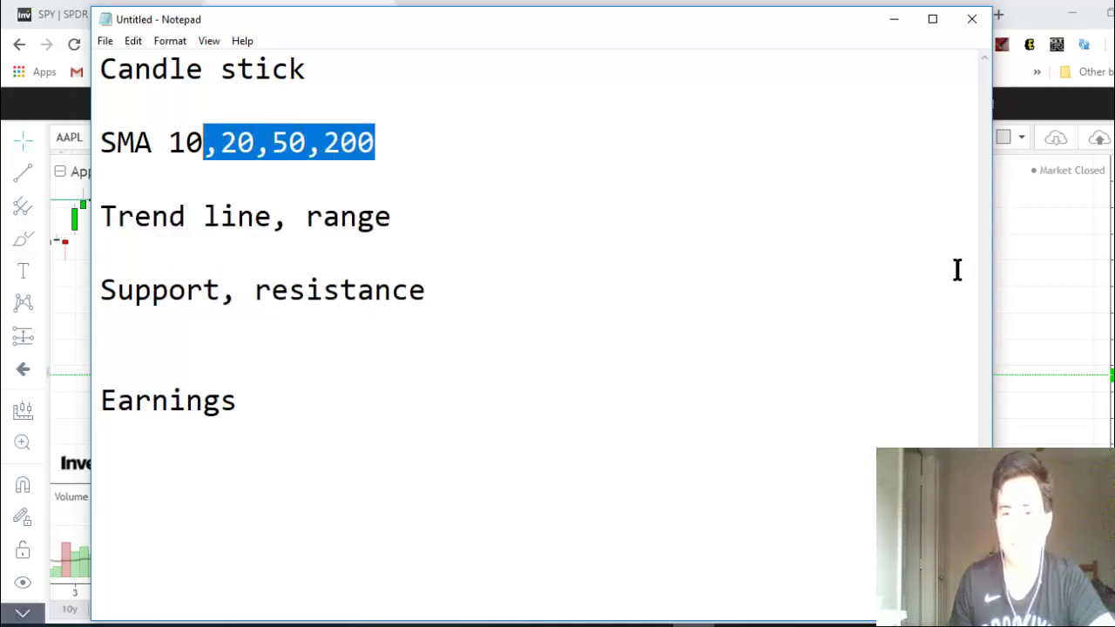
# Switch to the daily SPY chart and examine its trend channels, moving averages, and support and resistance lines back to late 2017.
pyautogui.click(1031, 279)
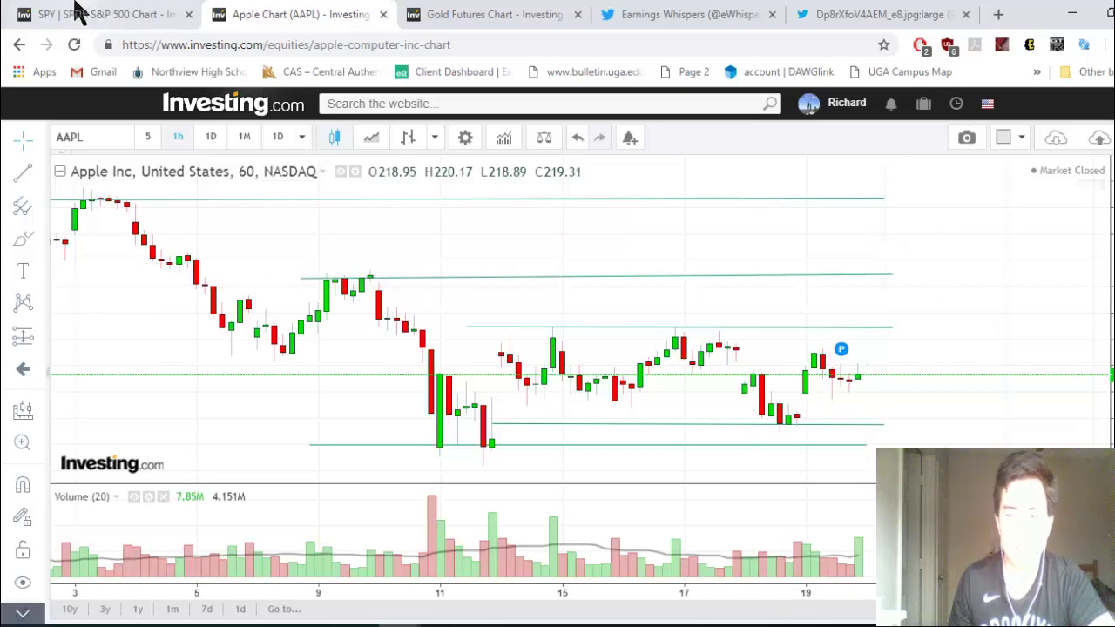
pyautogui.click(83, 12)
pyautogui.scroll(2, 761, 432)
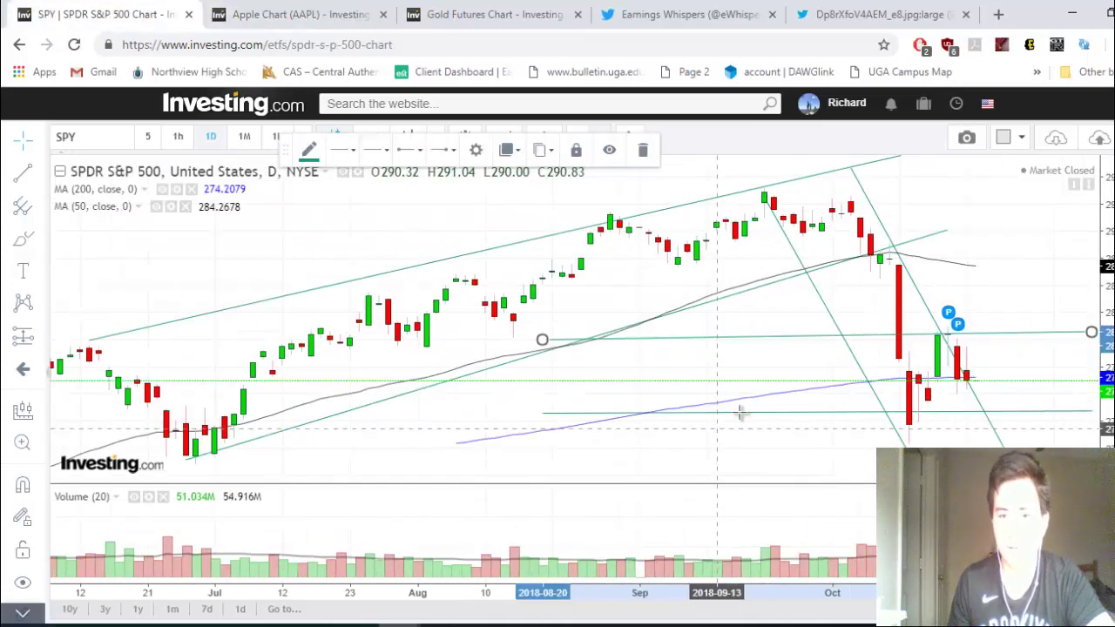
pyautogui.moveTo(726, 339); pyautogui.dragTo(485, 362)
pyautogui.hotkey('ctrl', 'z')
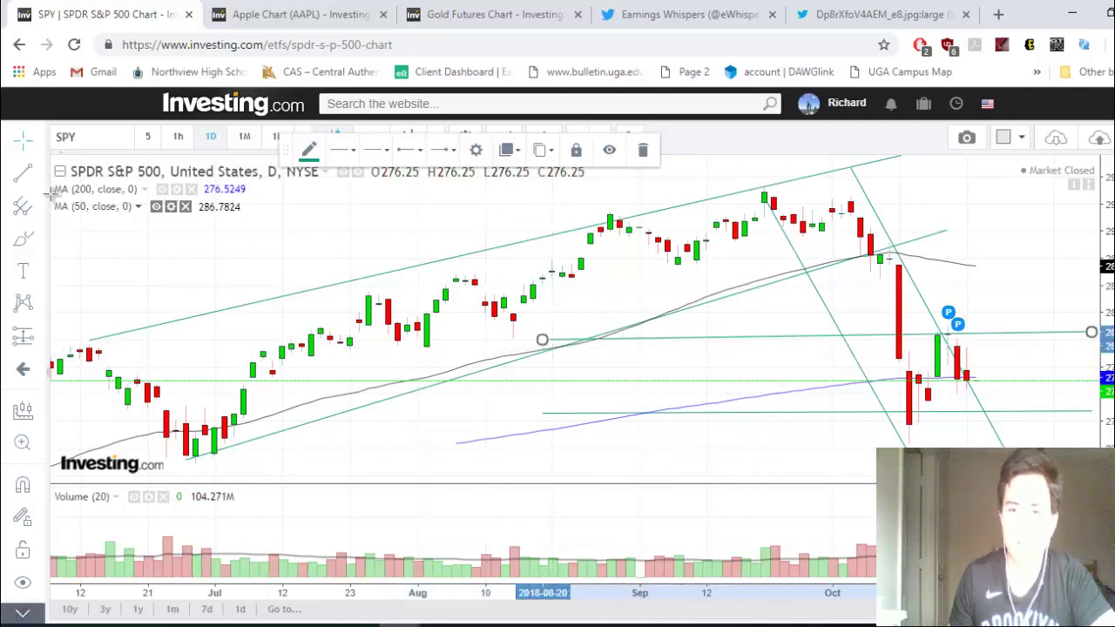
pyautogui.scroll(1, 1017, 258)
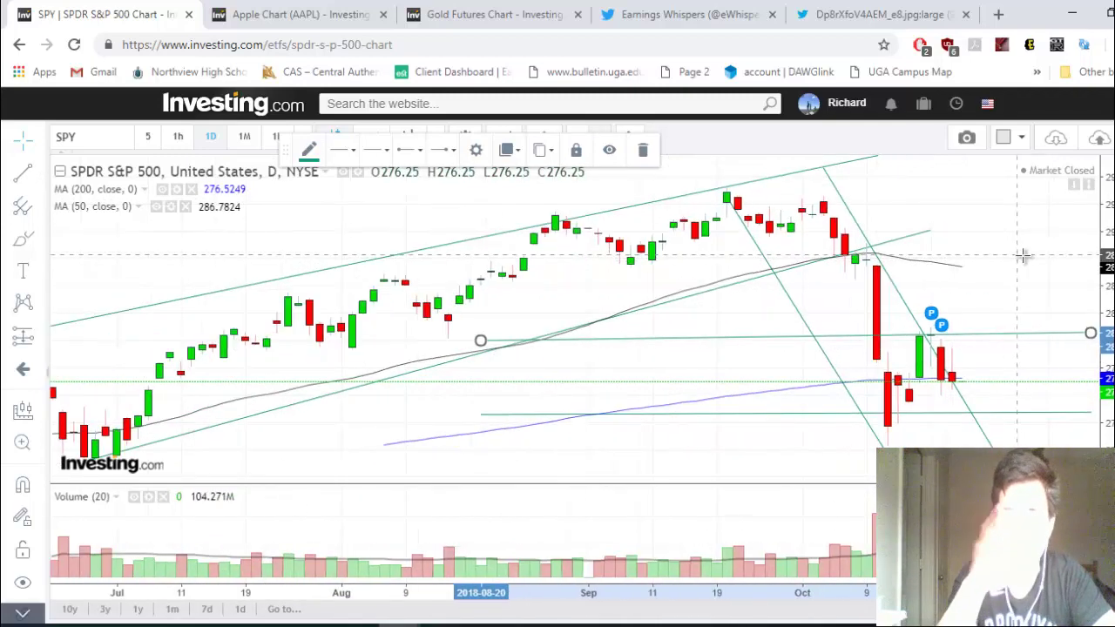
pyautogui.scroll(-4, 1023, 254)
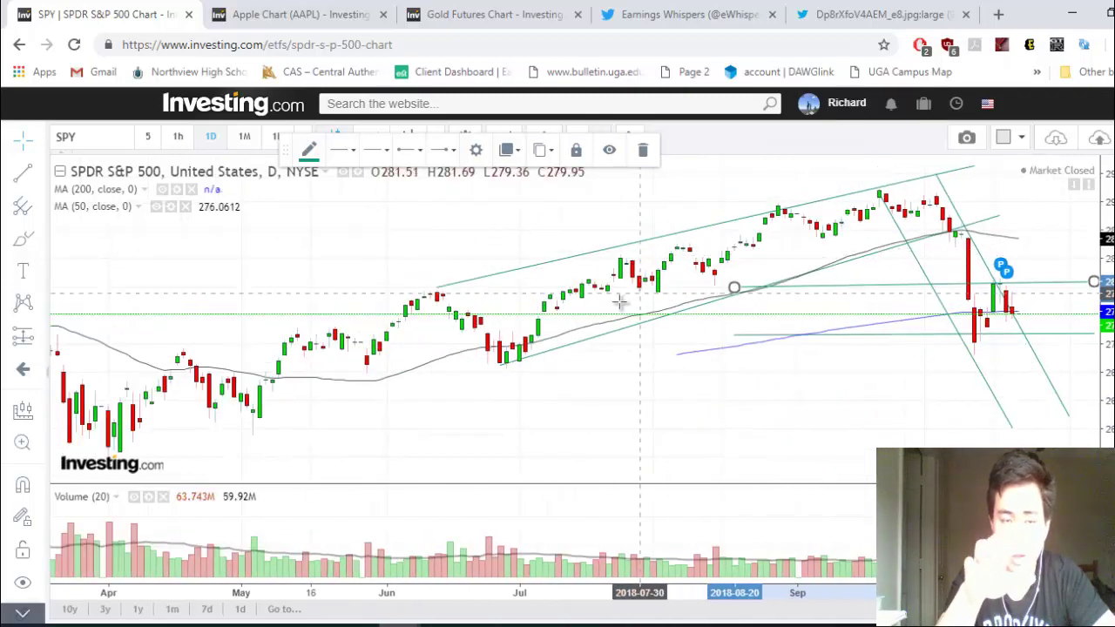
pyautogui.scroll(-1, 636, 291)
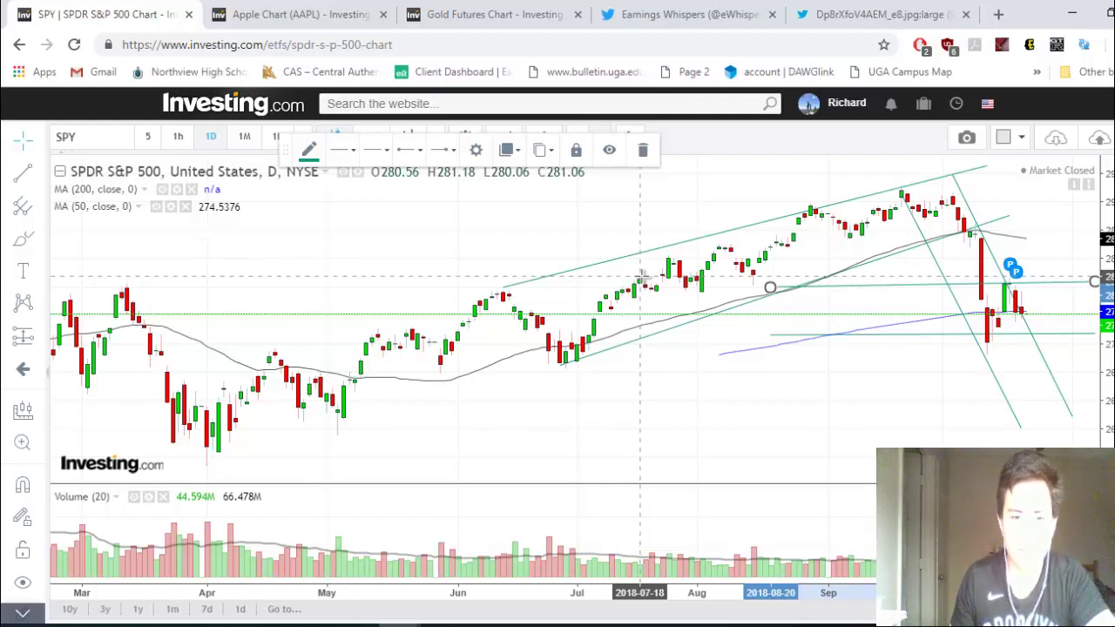
pyautogui.scroll(-3, 495, 322)
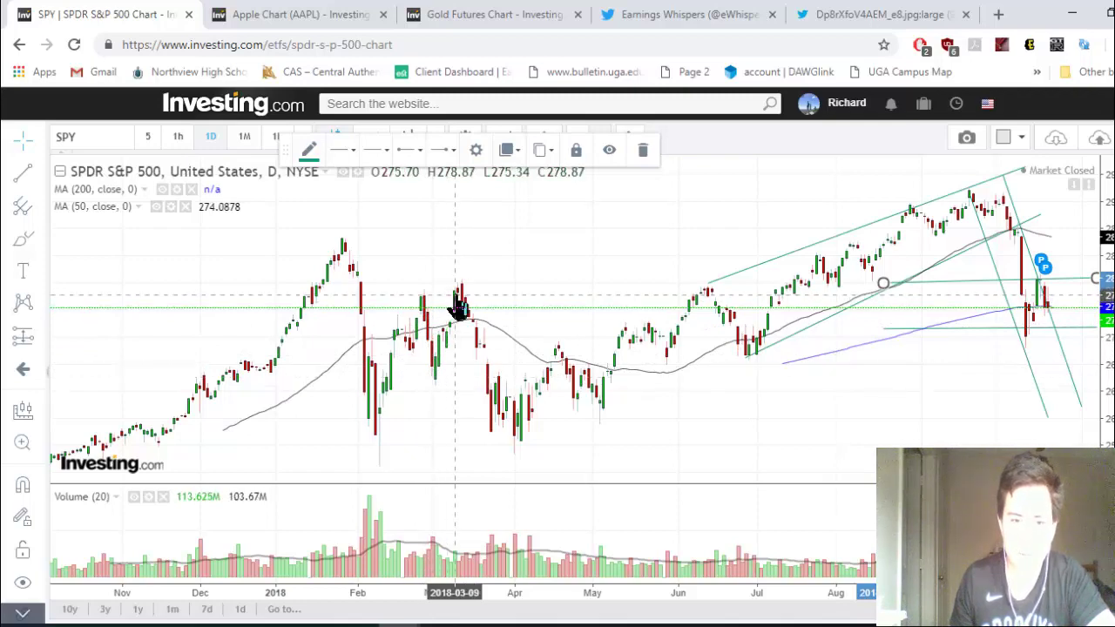
# Sketch a projected SPY path with trend lines: up from the latest candle past resistance to October 30, and down to support level at November 28.
pyautogui.moveTo(774, 416); pyautogui.dragTo(409, 391)
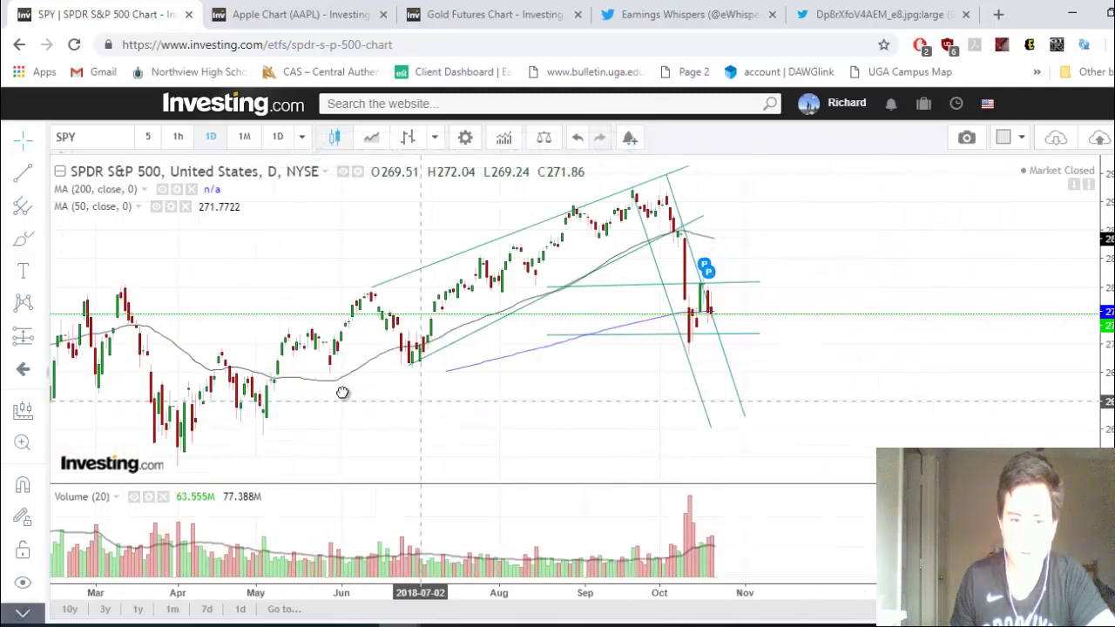
pyautogui.hscroll(3, 392, 391)
pyautogui.scroll(2, 487, 322)
pyautogui.hscroll(-2, 443, 241)
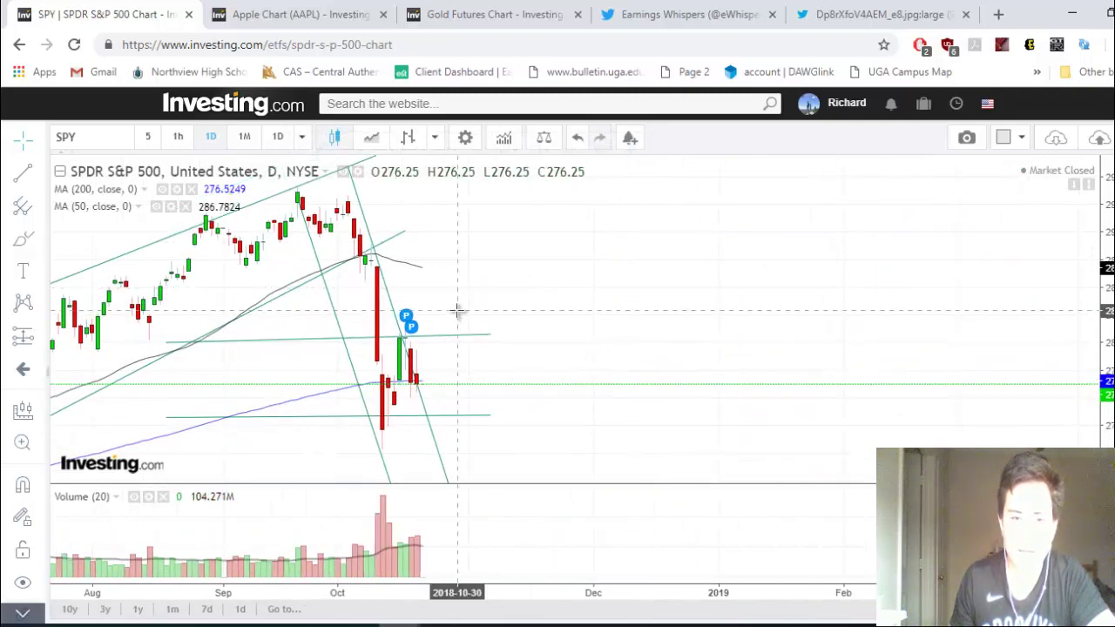
pyautogui.click(399, 336)
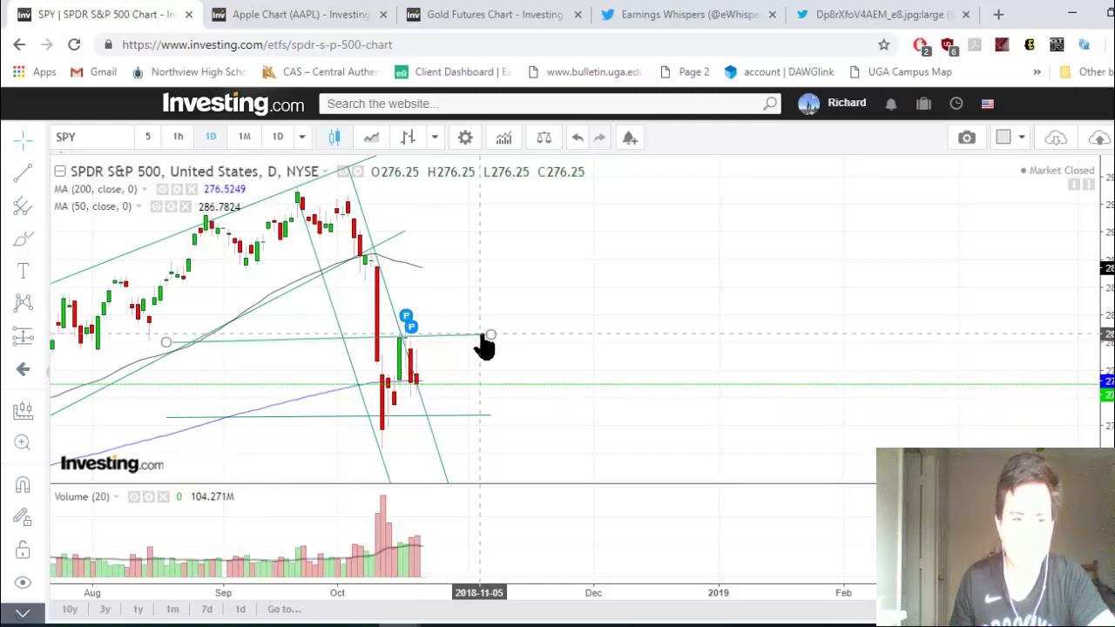
pyautogui.click(419, 377)
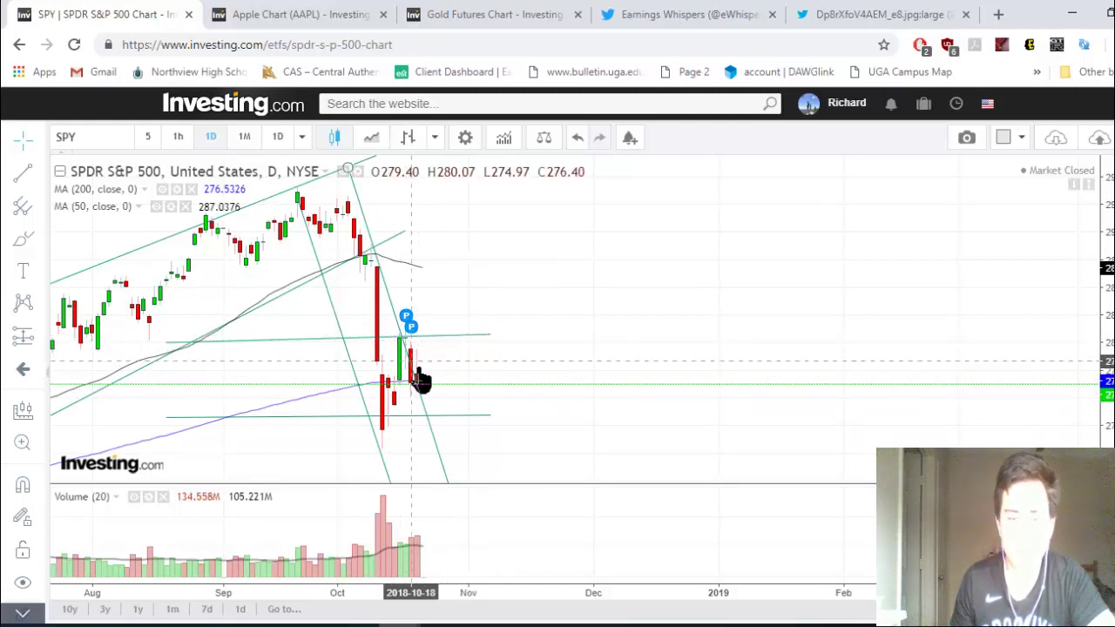
pyautogui.click(21, 178)
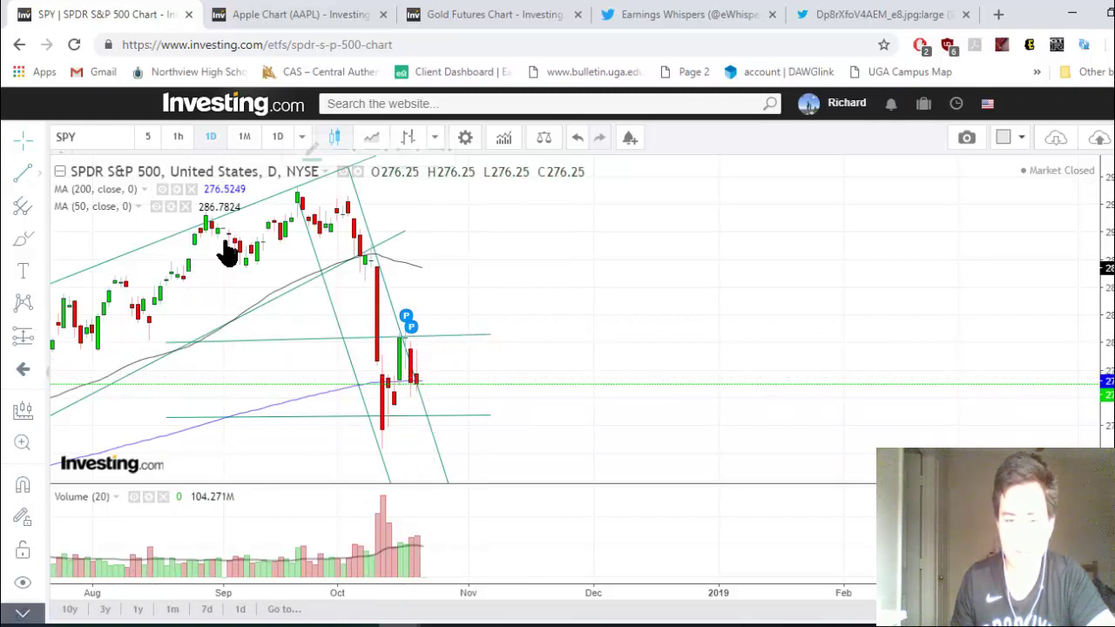
pyautogui.click(421, 381)
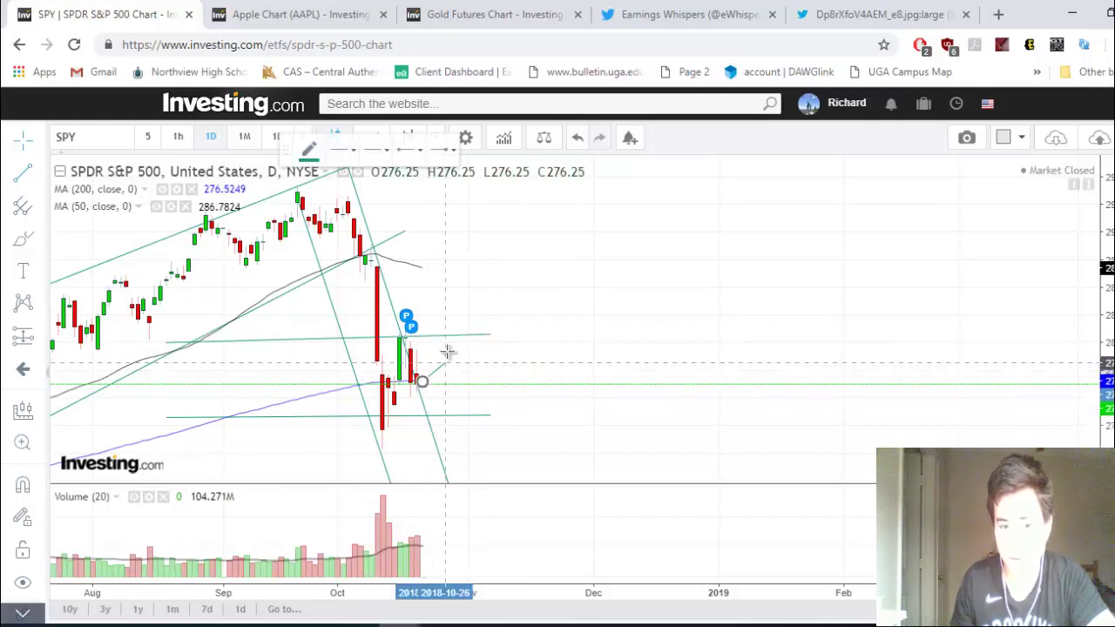
pyautogui.click(456, 300)
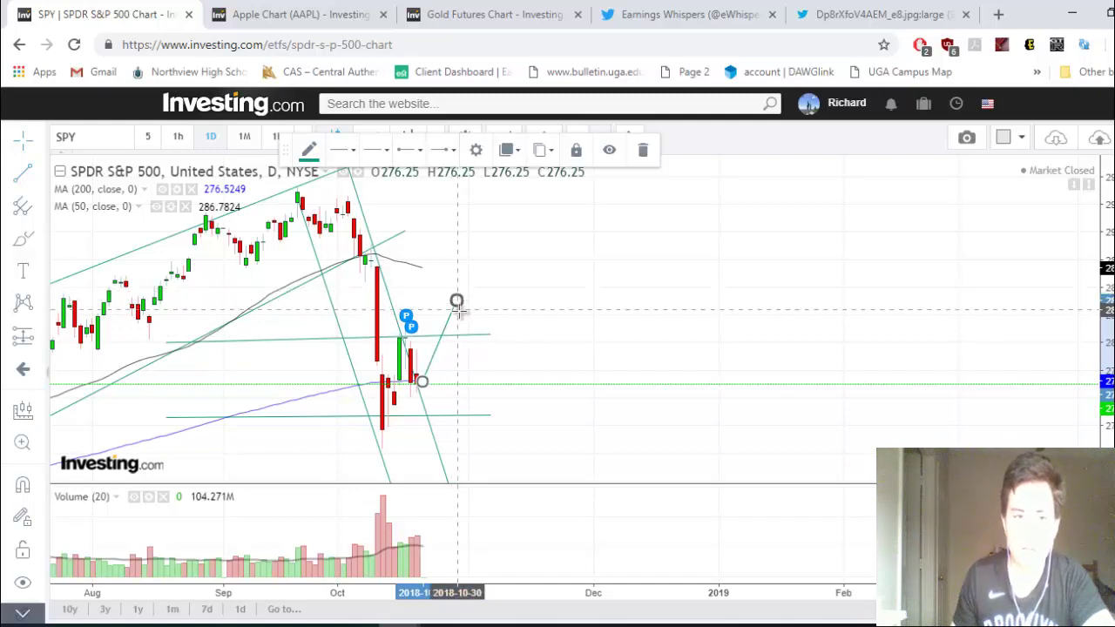
pyautogui.click(456, 299)
pyautogui.click(576, 415)
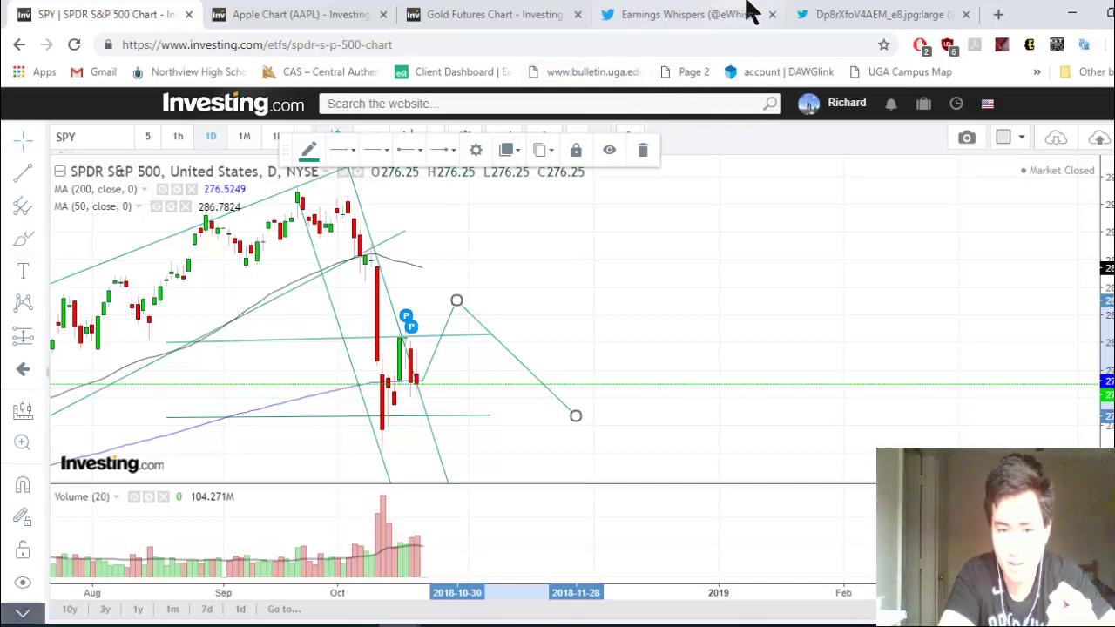
# Review the Earnings Whispers calendar of most anticipated releases for the week beginning October 22, 2018, and return to the SPY chart.
pyautogui.click(798, 10)
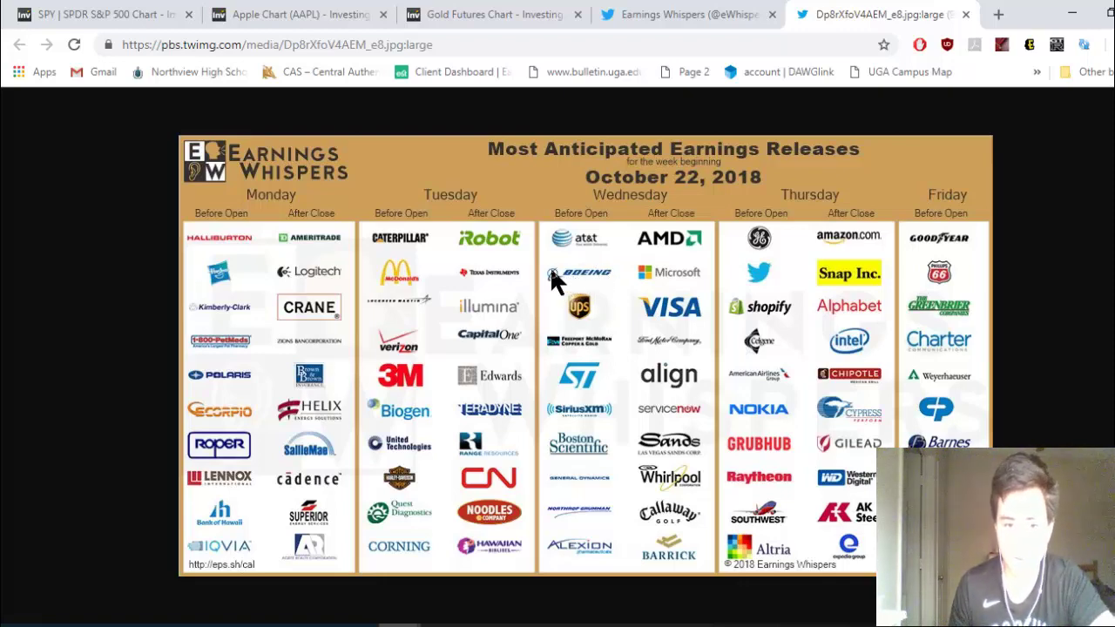
pyautogui.click(116, 14)
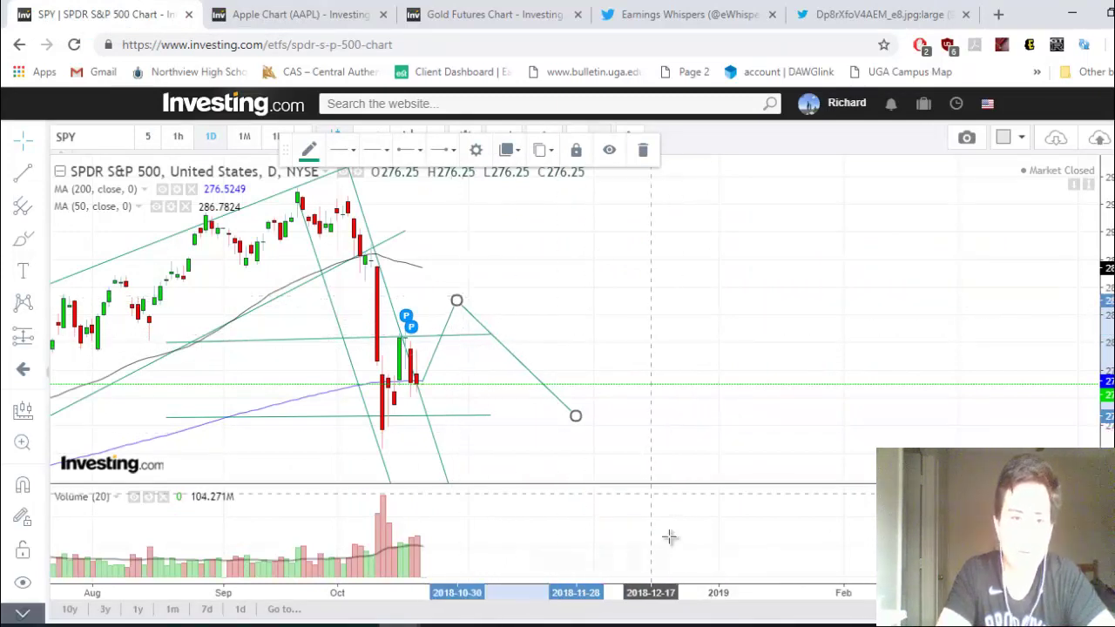
# Recap the SMA, trend line and range, and support and resistance topics in the Notepad note, and return to the SPY chart.
pyautogui.hotkey('alt', 'Tab')
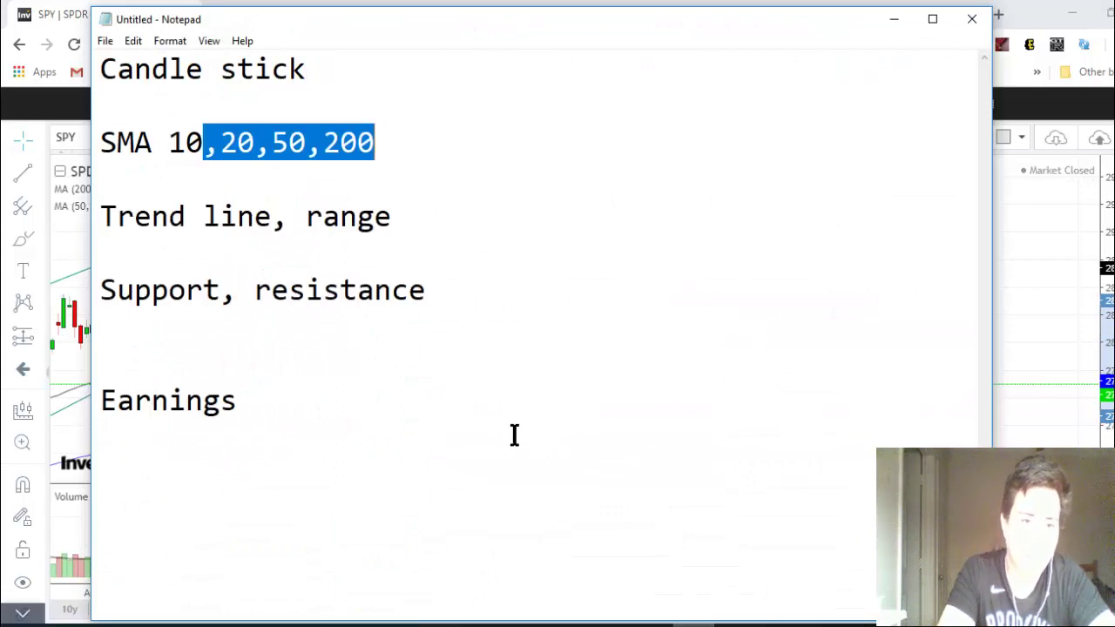
pyautogui.click(530, 325)
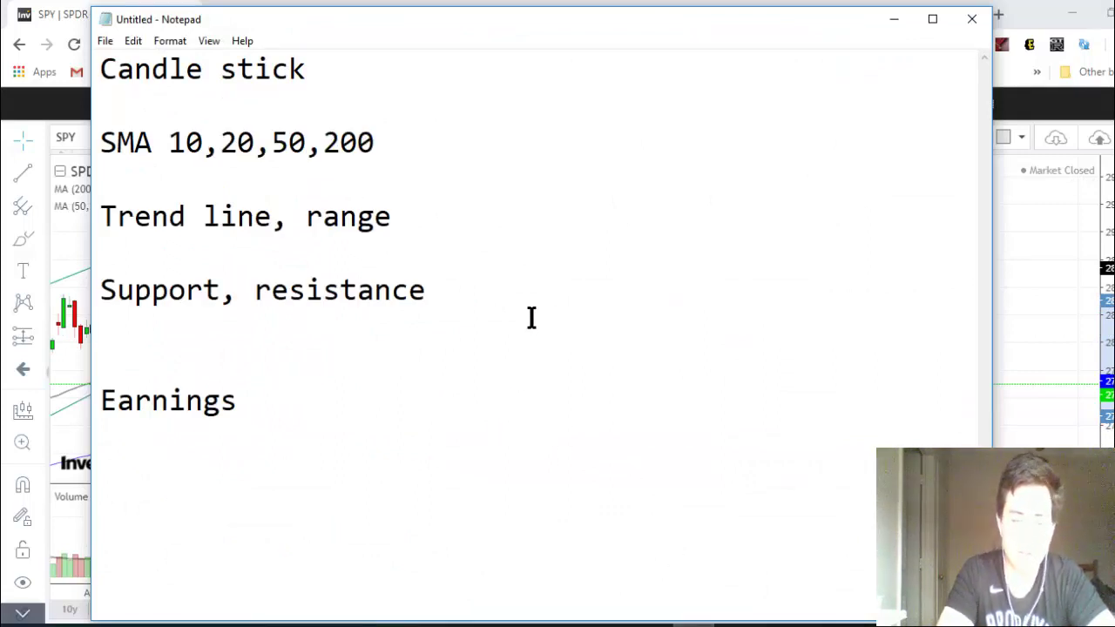
pyautogui.click(372, 402)
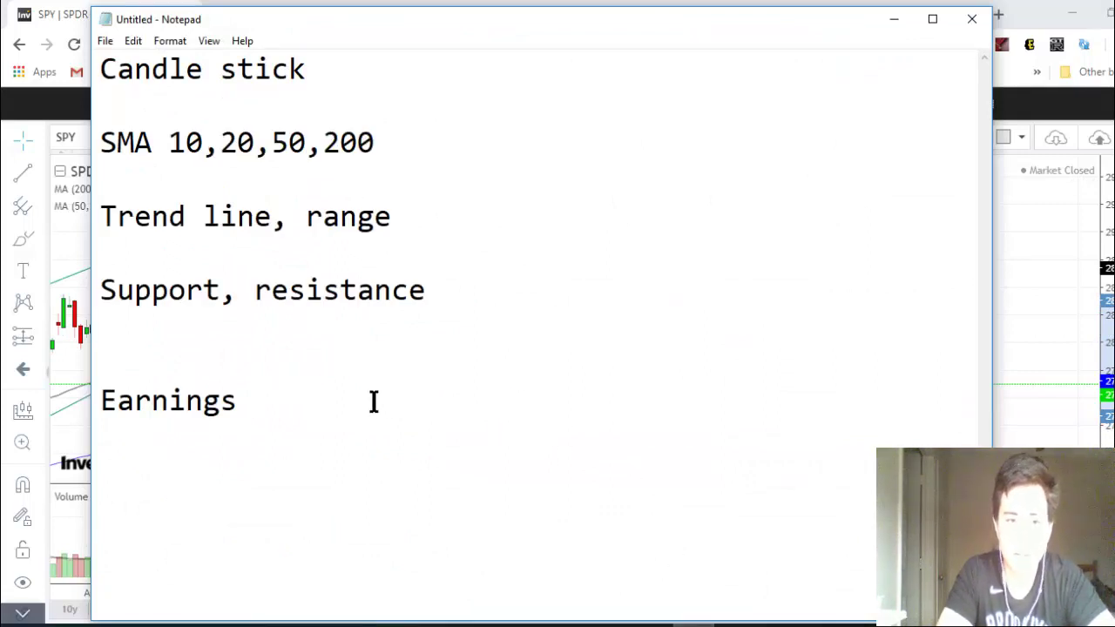
pyautogui.moveTo(443, 298); pyautogui.dragTo(96, 111)
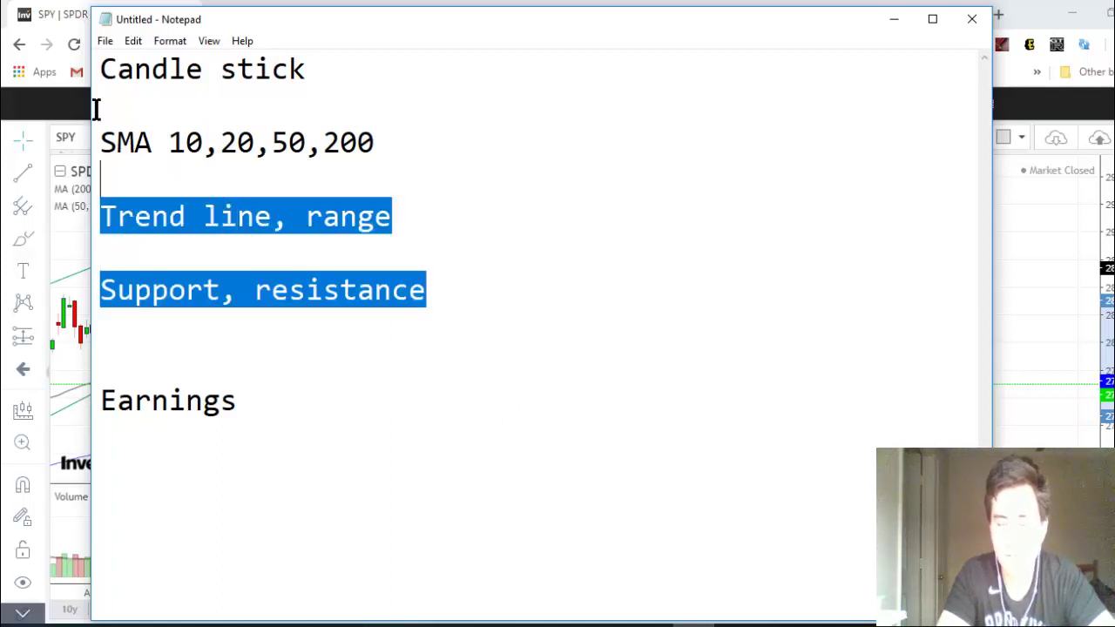
pyautogui.click(104, 137)
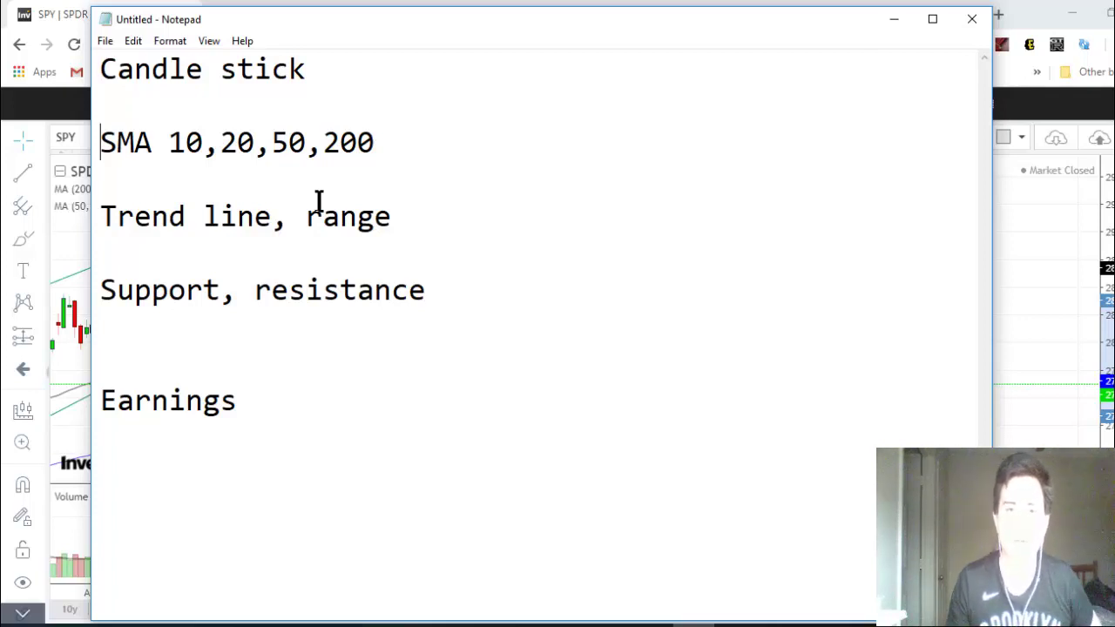
pyautogui.click(1019, 285)
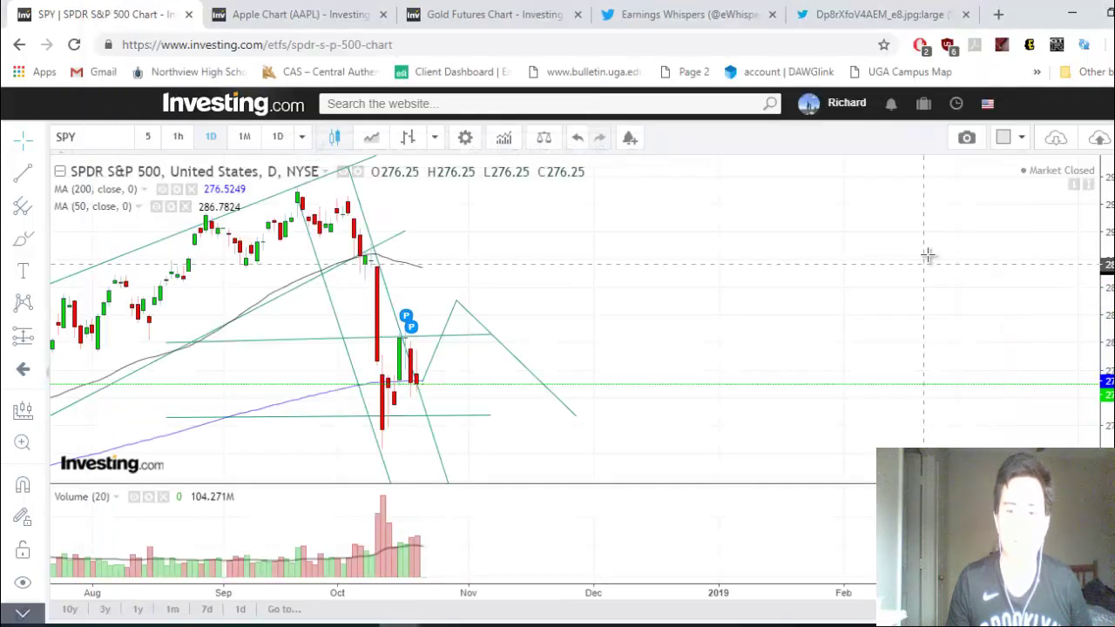